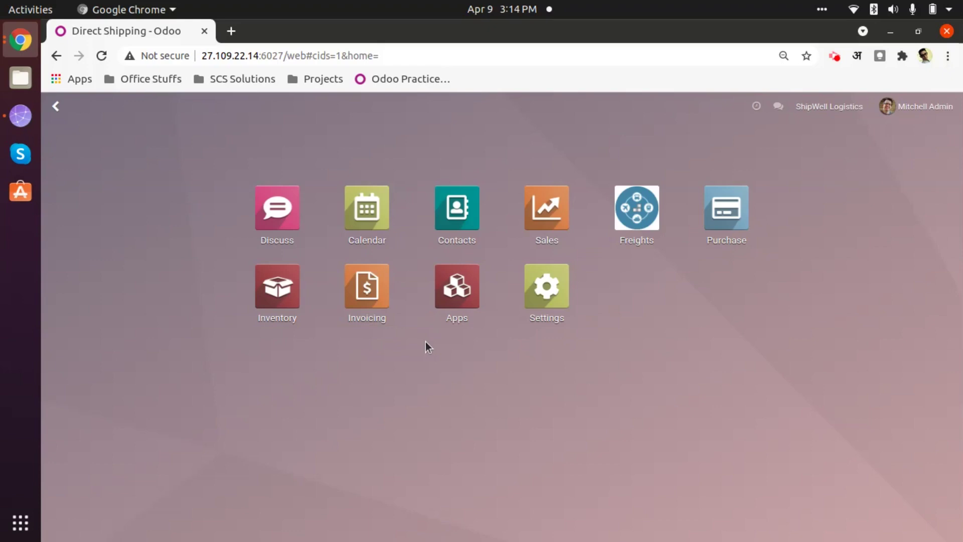
Step: Open the Freights application
{"action": "left_click", "coordinate": [639, 213]}
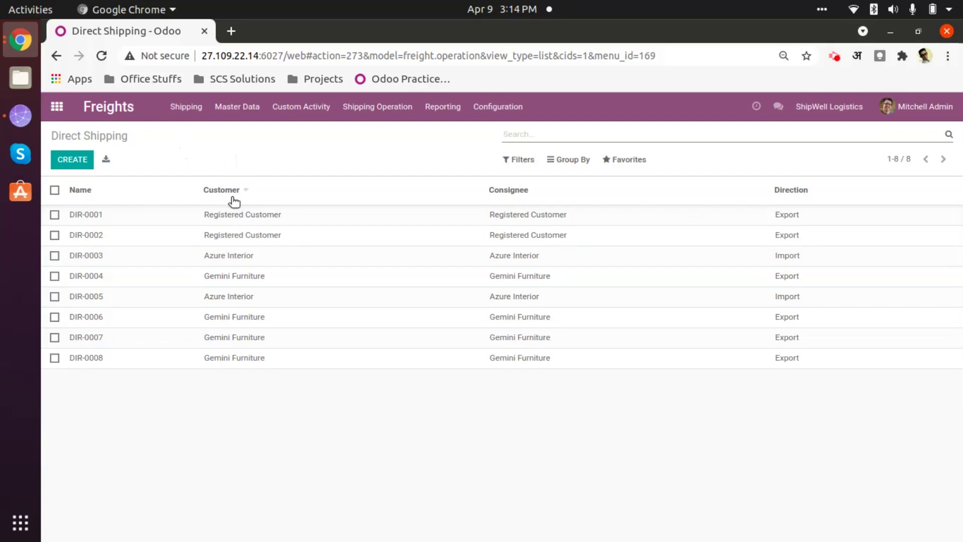
{"action": "left_click", "coordinate": [190, 108]}
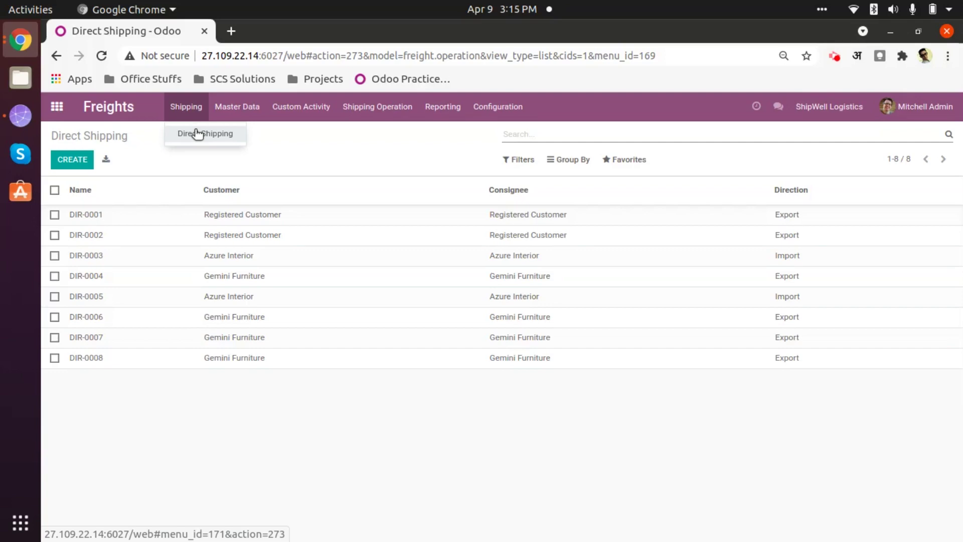
{"action": "left_click", "coordinate": [352, 143]}
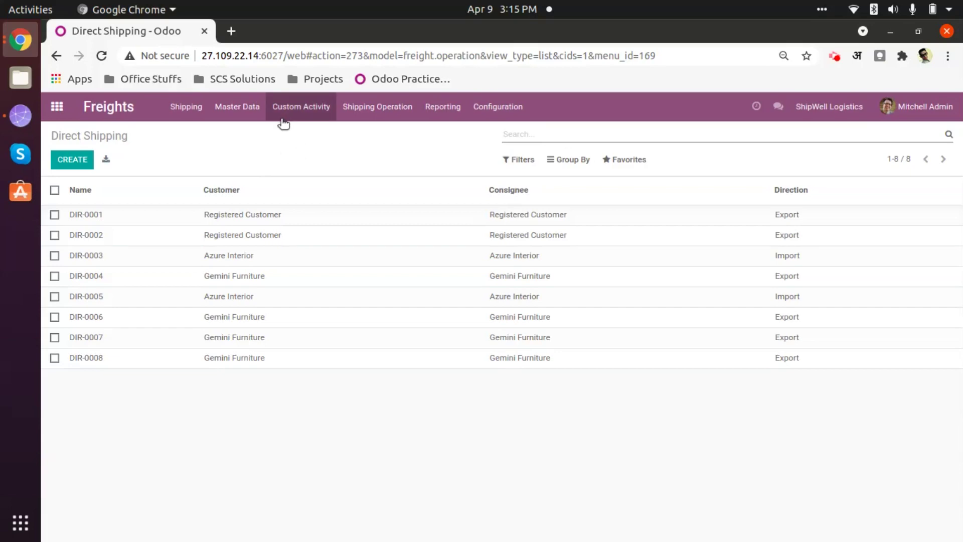
{"action": "left_click", "coordinate": [295, 109]}
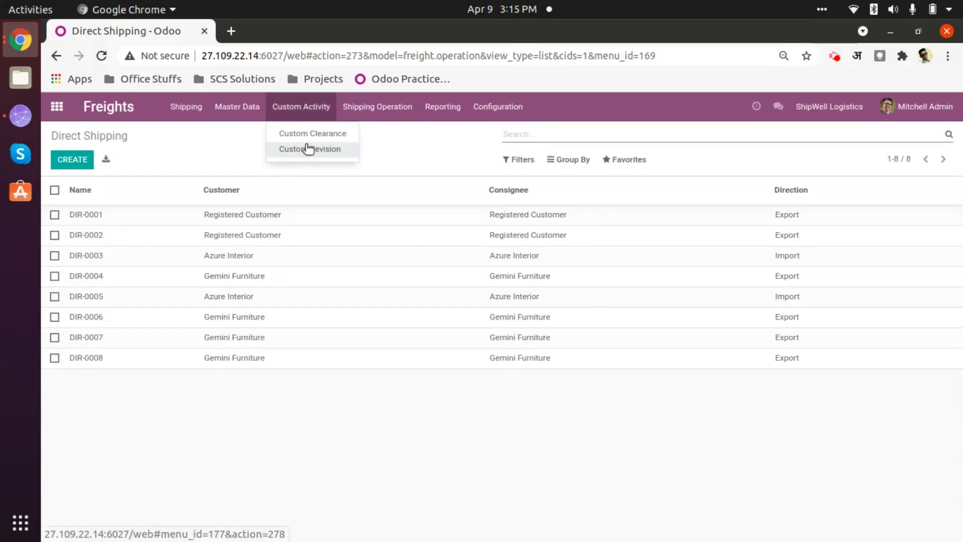
{"action": "left_click", "coordinate": [426, 166]}
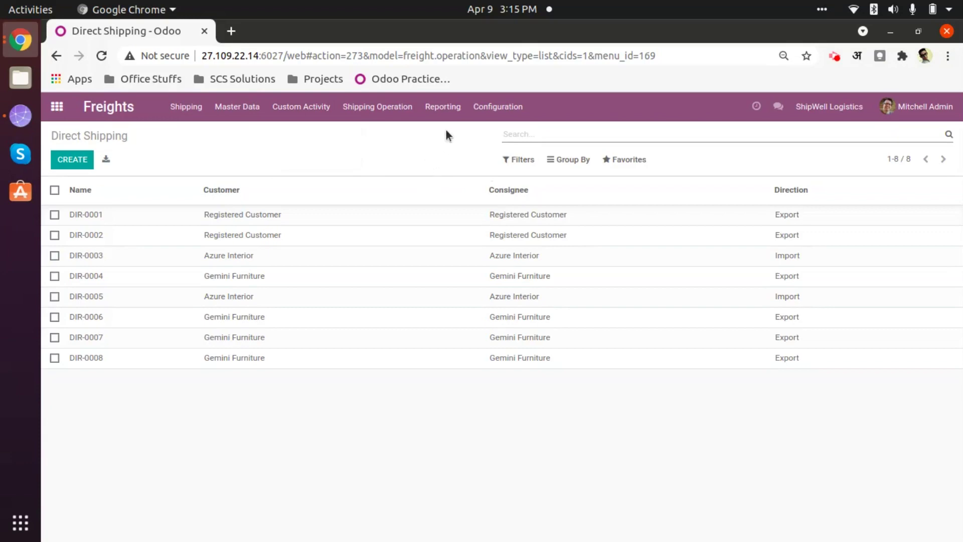
{"action": "left_click", "coordinate": [445, 112]}
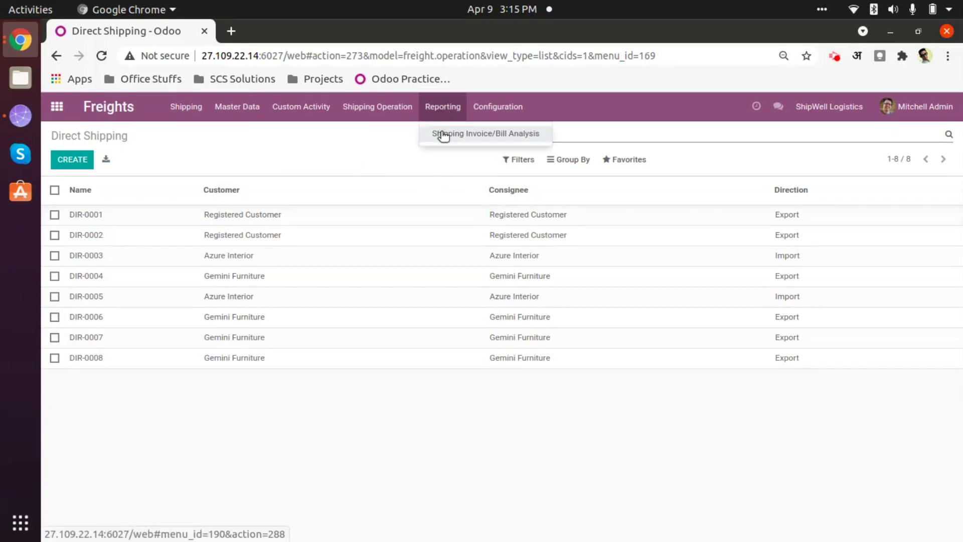
{"action": "left_click", "coordinate": [308, 134]}
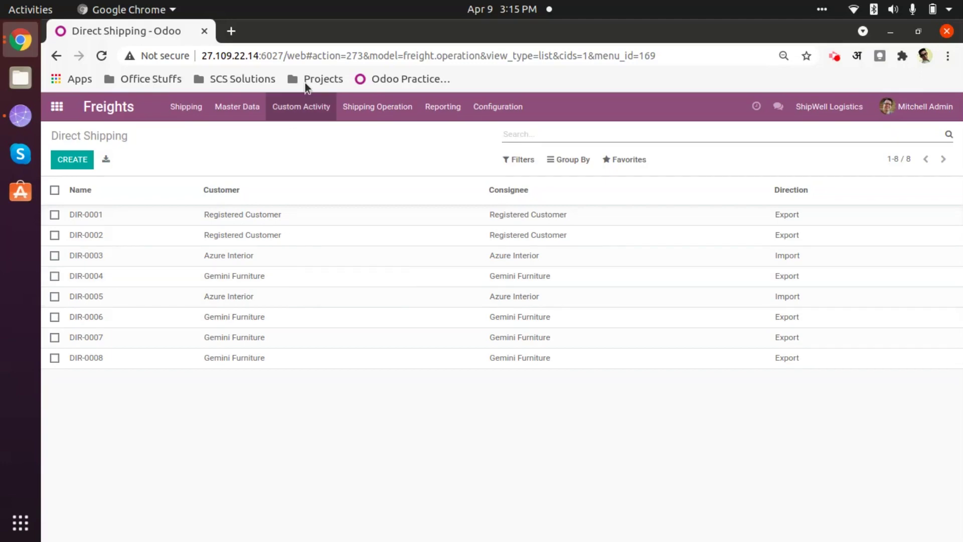
Step: Start a new custom clearance record for freight operation DIR-0004 and set its date to 04/09/2021
{"action": "left_click", "coordinate": [295, 112]}
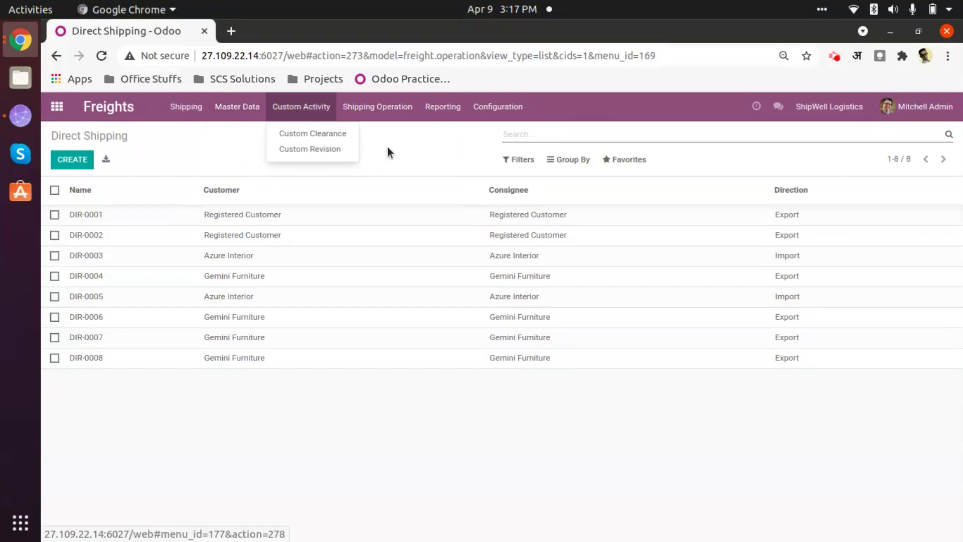
{"action": "left_click", "coordinate": [294, 133]}
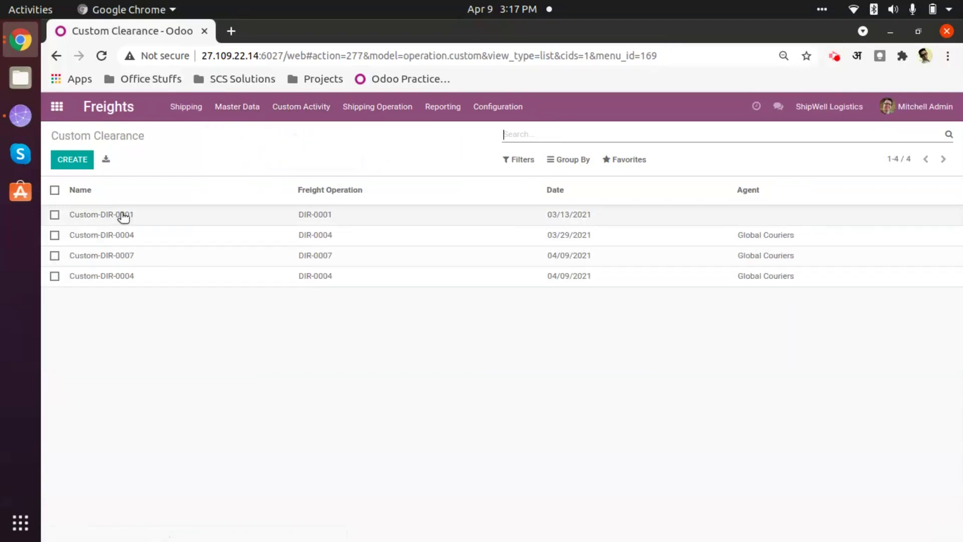
{"action": "left_click", "coordinate": [81, 161]}
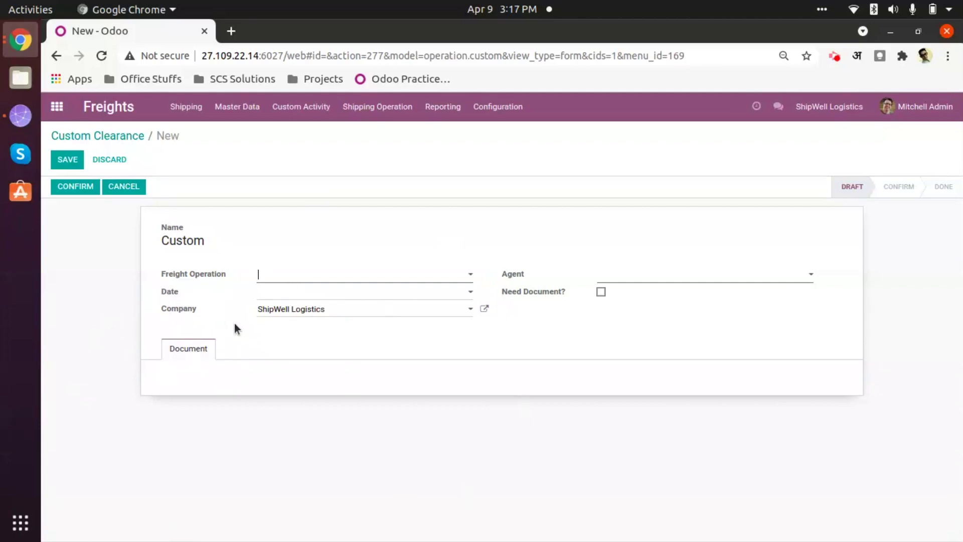
{"action": "left_click", "coordinate": [354, 278]}
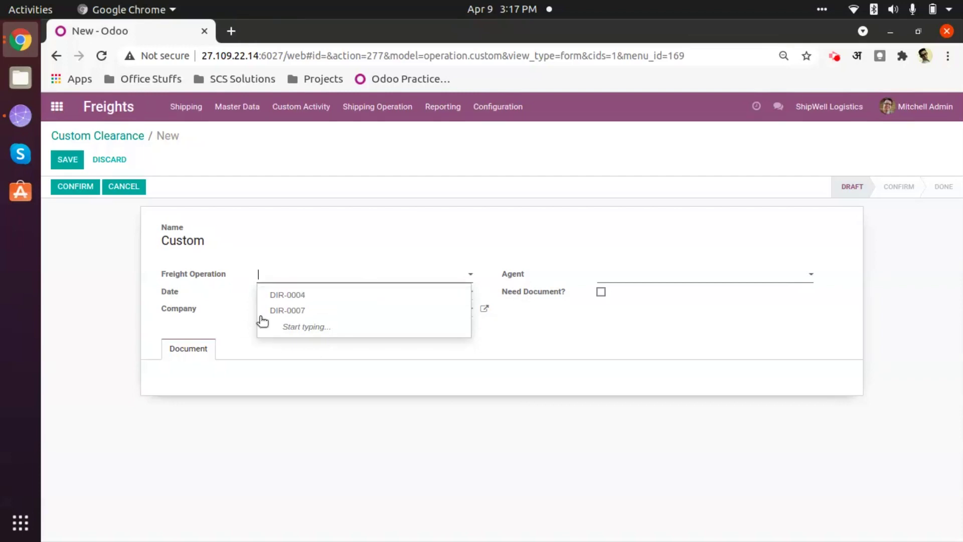
{"action": "left_click", "coordinate": [321, 297]}
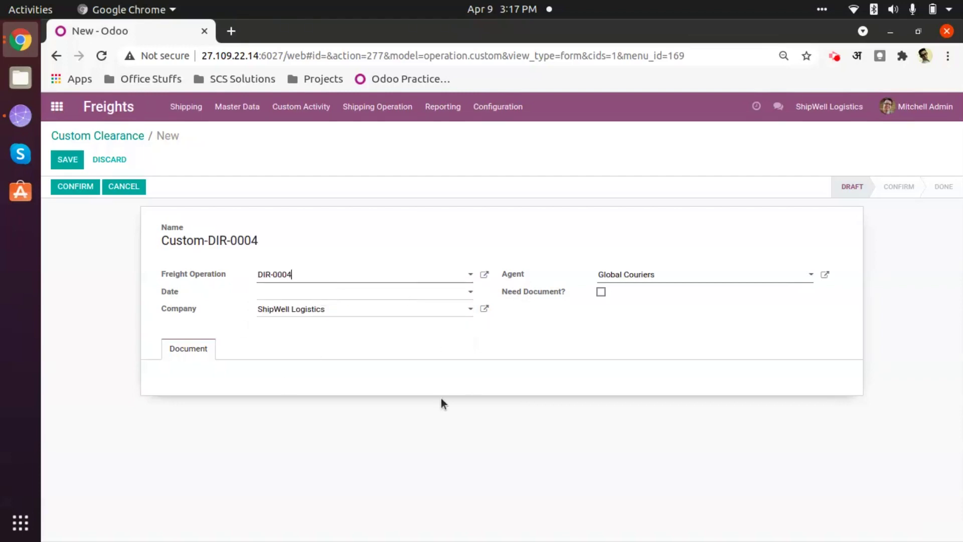
{"action": "left_click", "coordinate": [348, 293]}
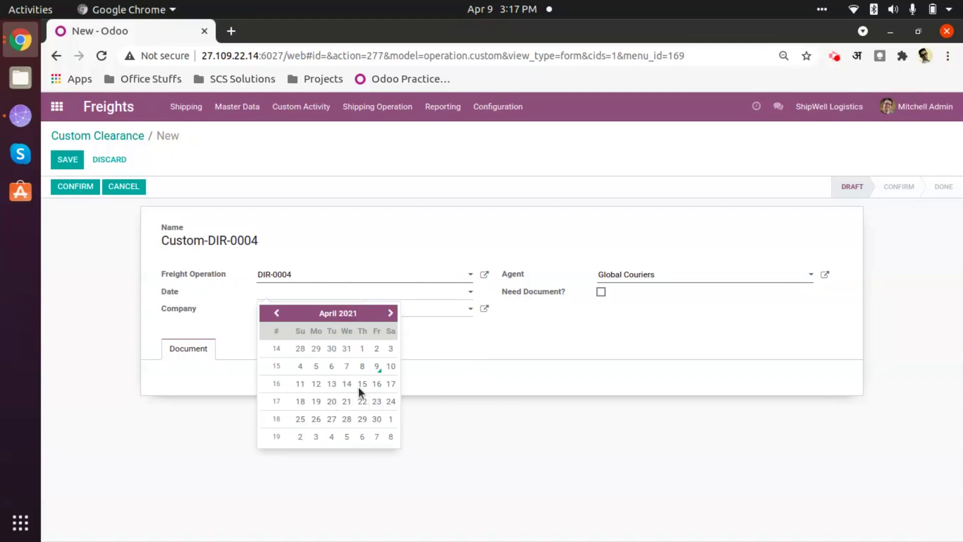
{"action": "left_click", "coordinate": [377, 366]}
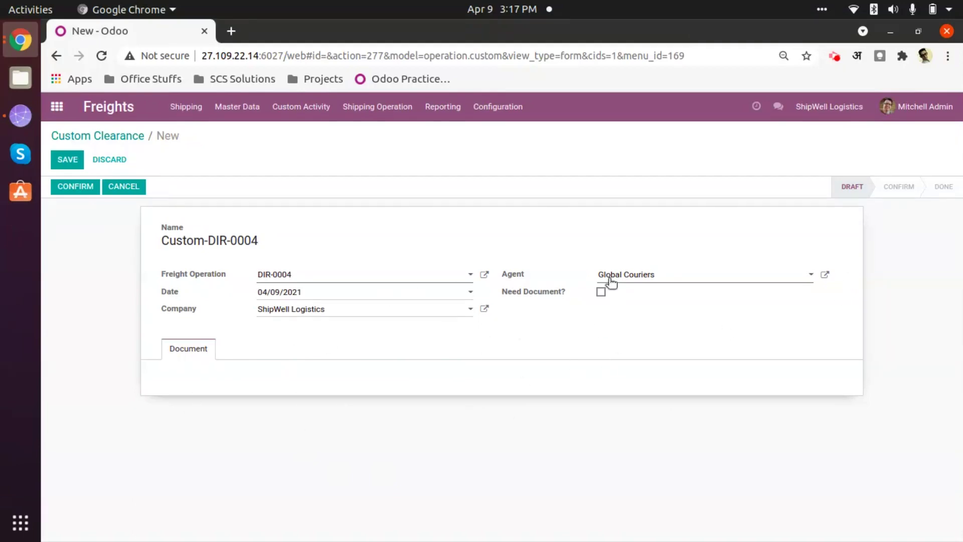
{"action": "left_click", "coordinate": [663, 282]}
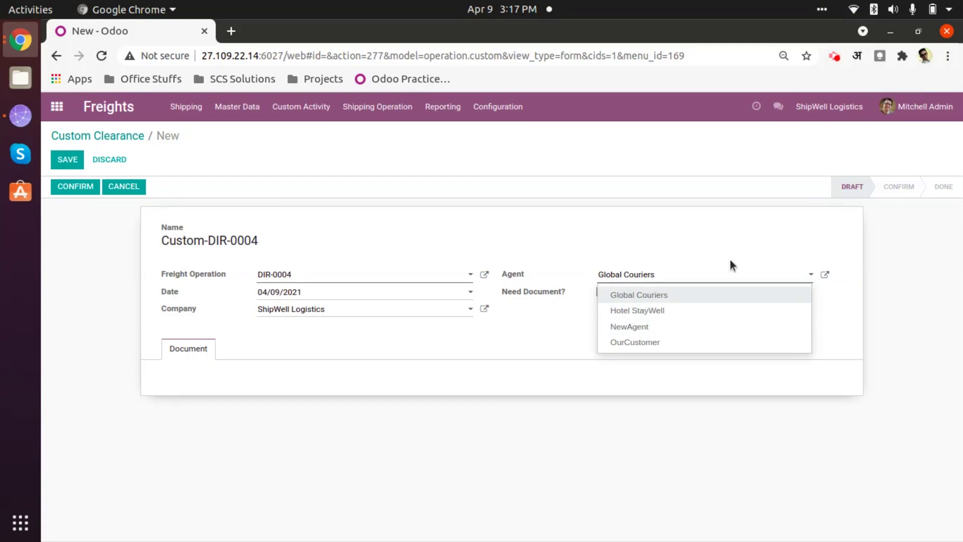
{"action": "left_click", "coordinate": [703, 282]}
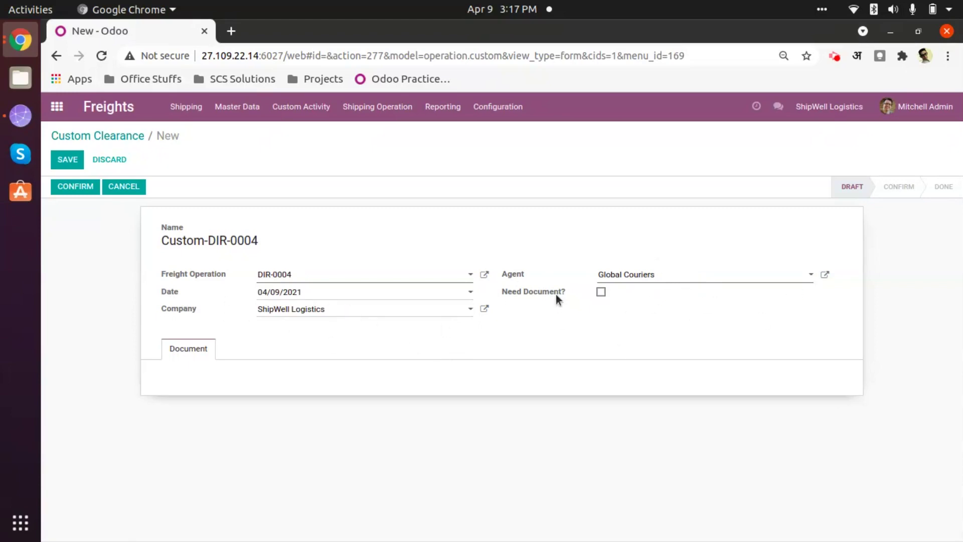
{"action": "left_click", "coordinate": [357, 315]}
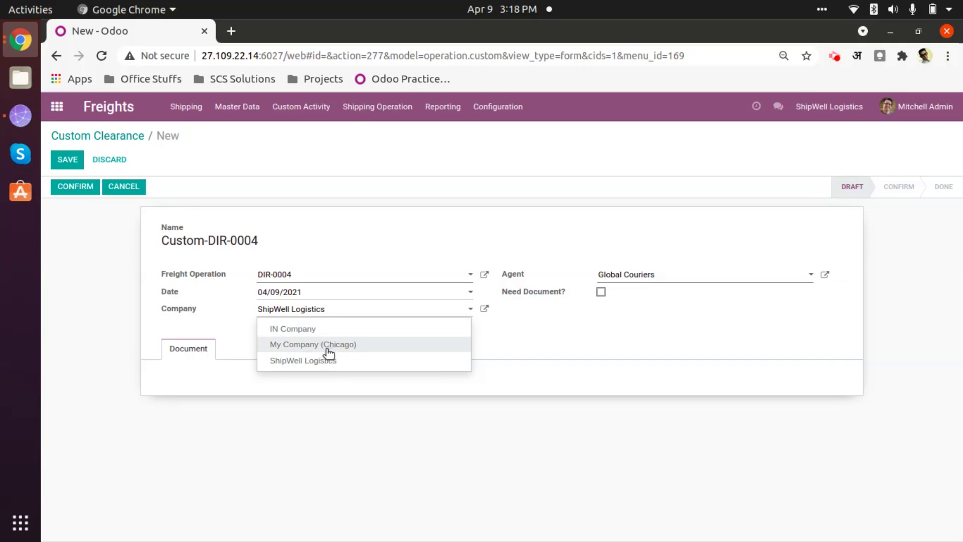
{"action": "left_click", "coordinate": [594, 331]}
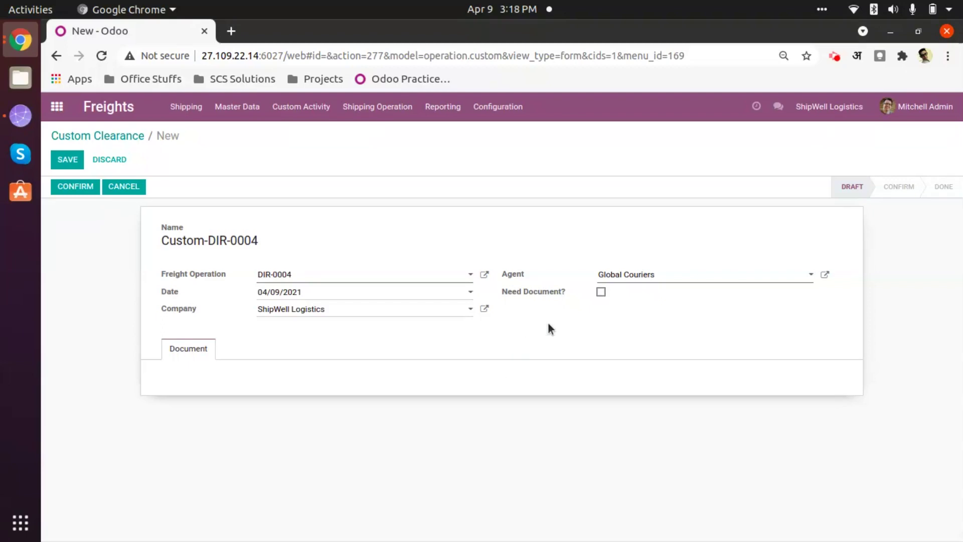
Step: Mark the clearance as needing documents and add a document line with its type set to URL
{"action": "left_click", "coordinate": [601, 294]}
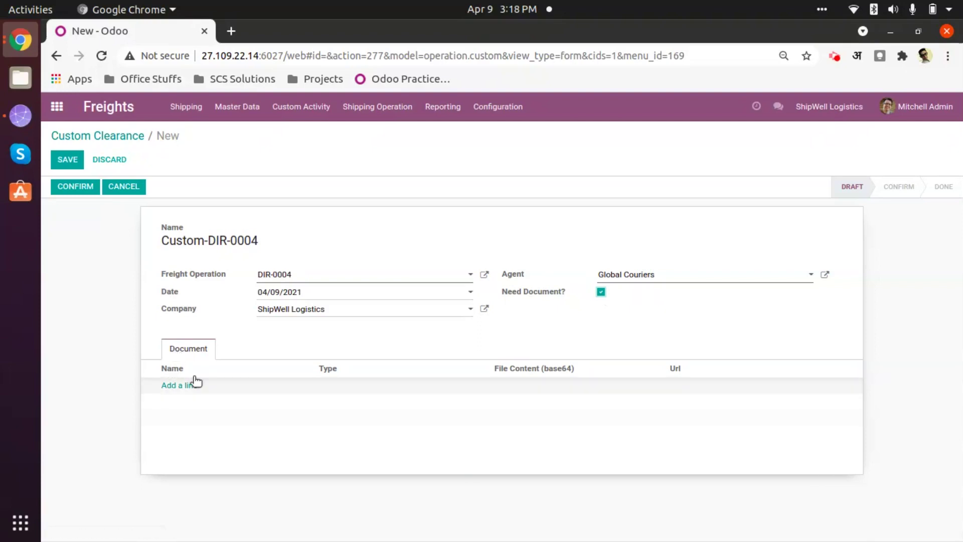
{"action": "left_click", "coordinate": [187, 386]}
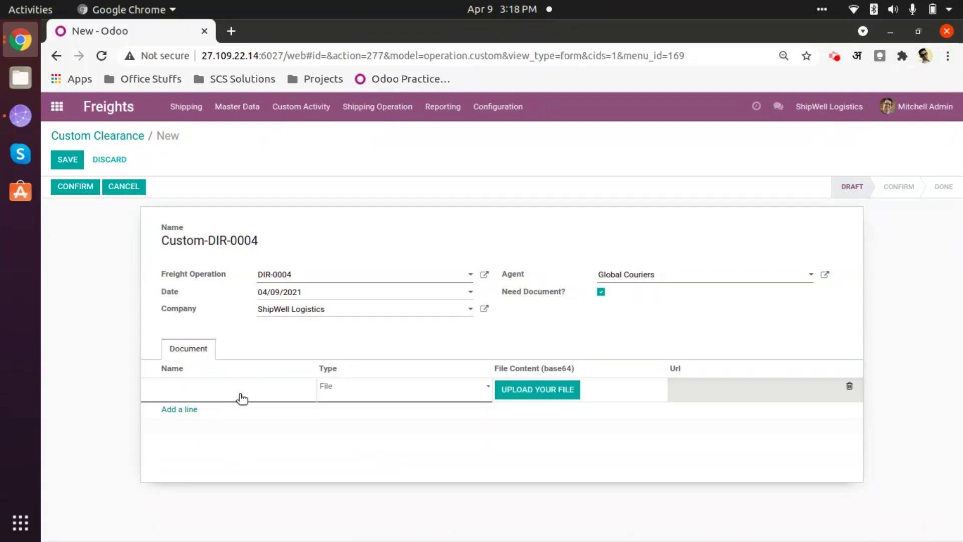
{"action": "left_click", "coordinate": [381, 388]}
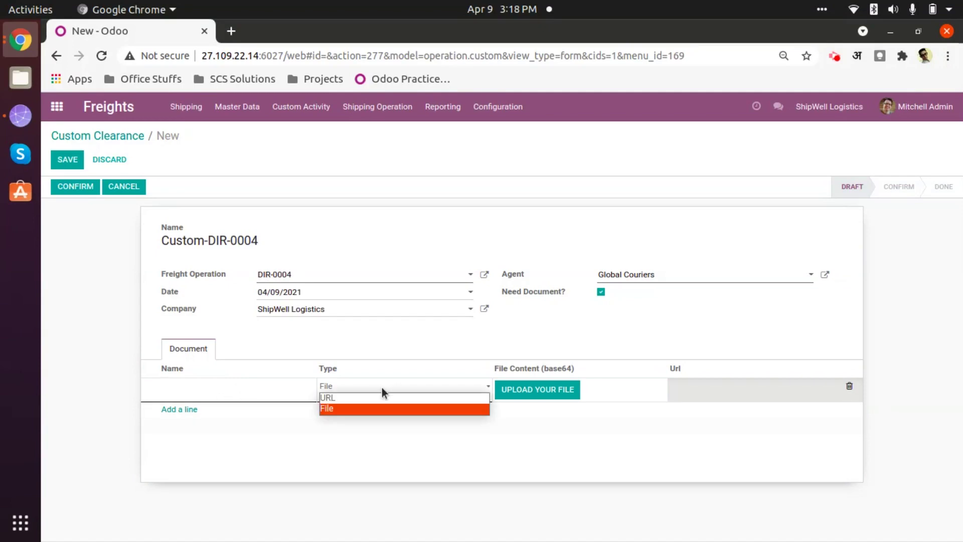
{"action": "left_click", "coordinate": [345, 408]}
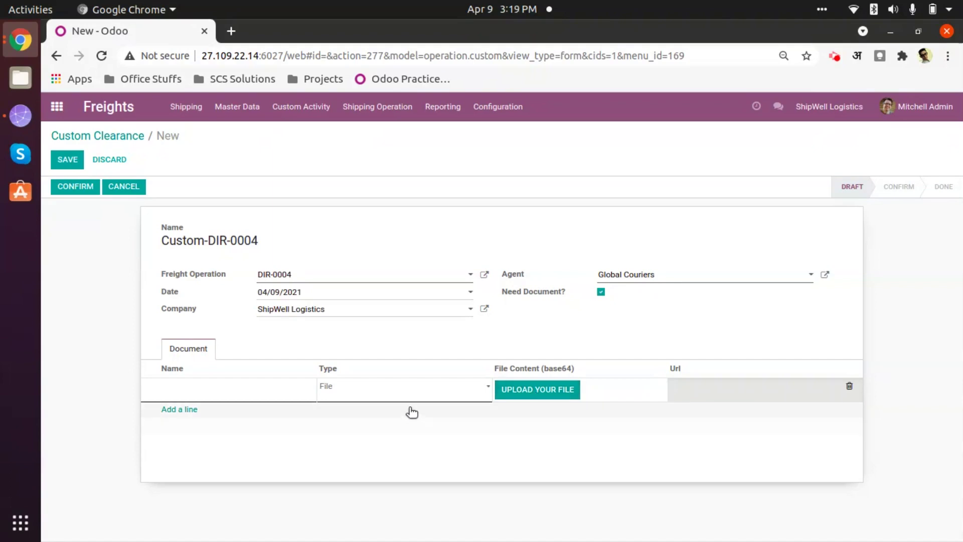
{"action": "left_click", "coordinate": [422, 390]}
{"action": "left_click", "coordinate": [385, 398]}
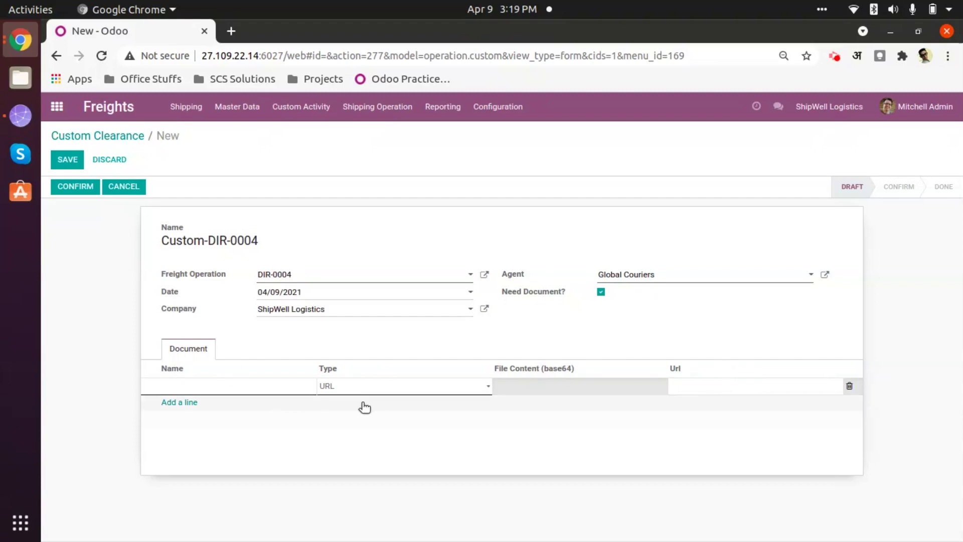
Step: Clear the Need Document option and discard the unfinished document line
{"action": "left_click", "coordinate": [601, 291]}
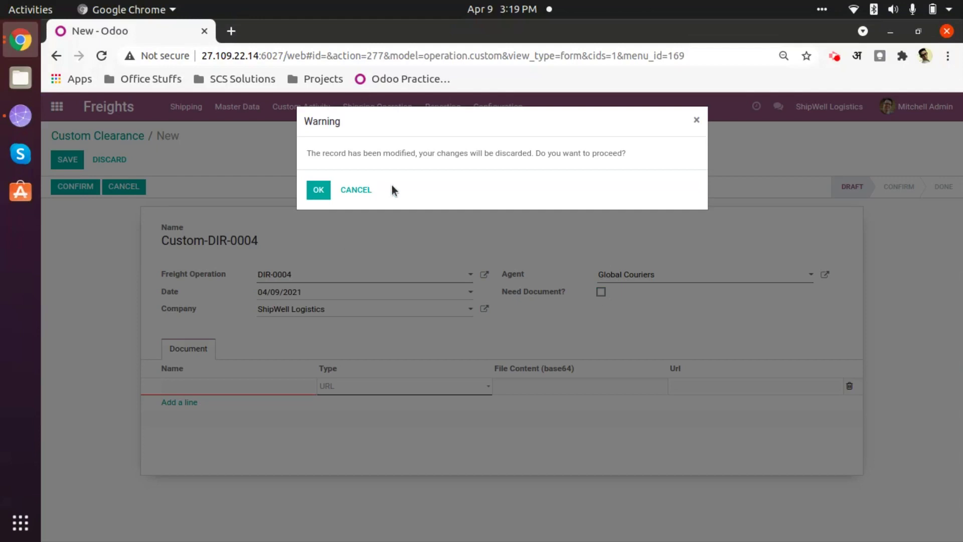
{"action": "left_click", "coordinate": [351, 189]}
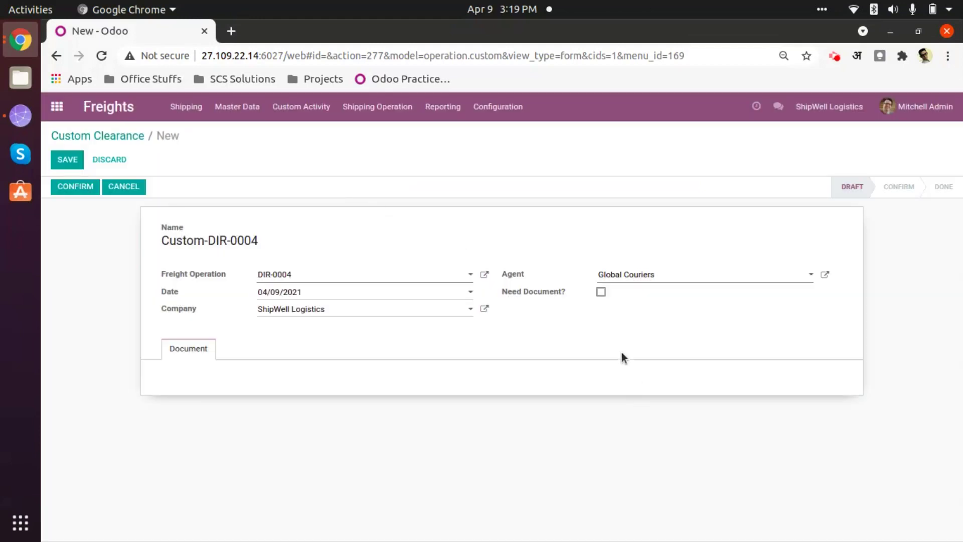
{"action": "left_click", "coordinate": [601, 292]}
{"action": "left_click", "coordinate": [367, 189]}
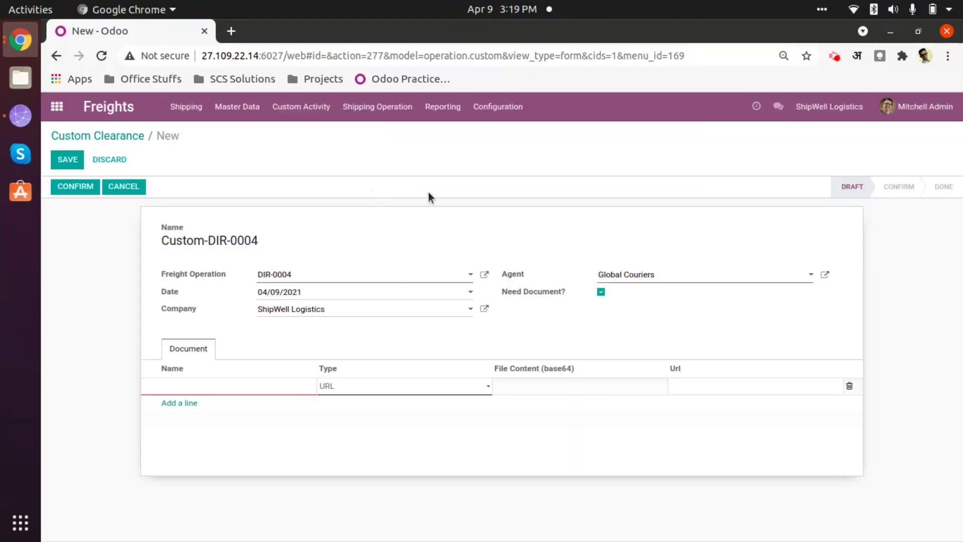
{"action": "left_click", "coordinate": [601, 292]}
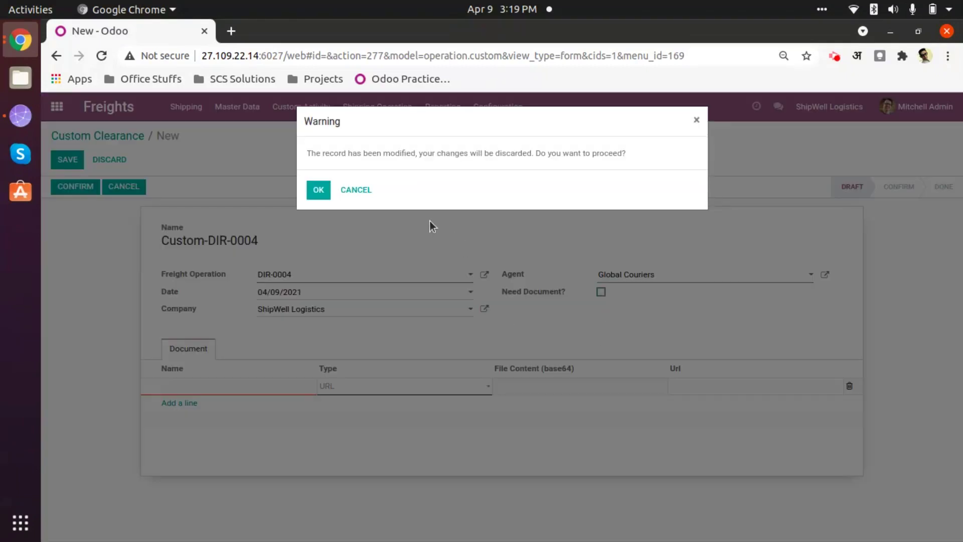
{"action": "left_click", "coordinate": [318, 189]}
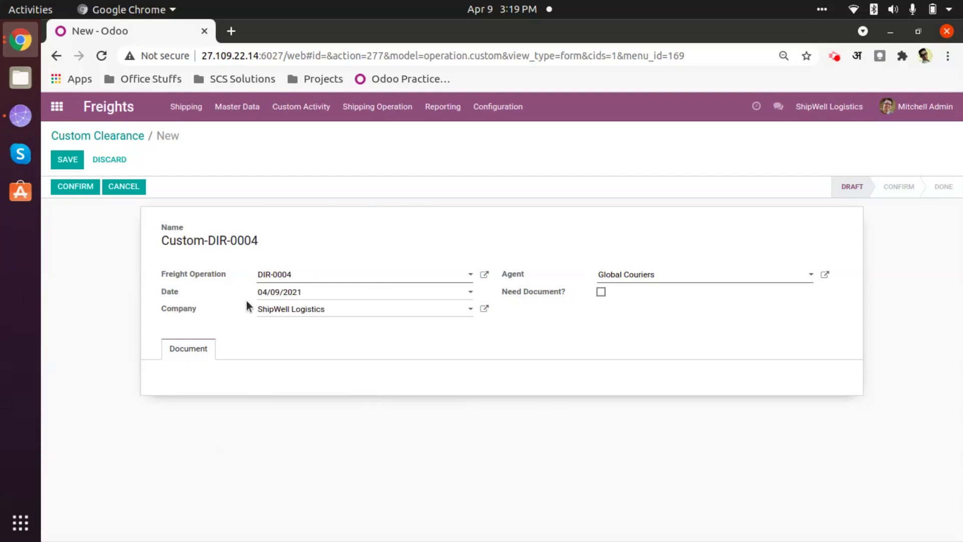
Step: Save the new custom clearance record for DIR-0004 and confirm it
{"action": "left_click", "coordinate": [67, 161]}
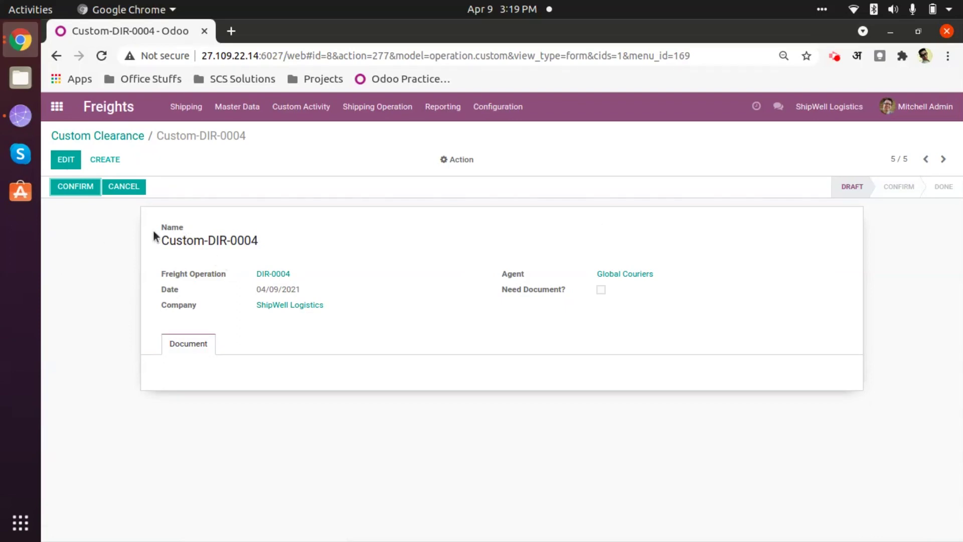
{"action": "left_click", "coordinate": [78, 187]}
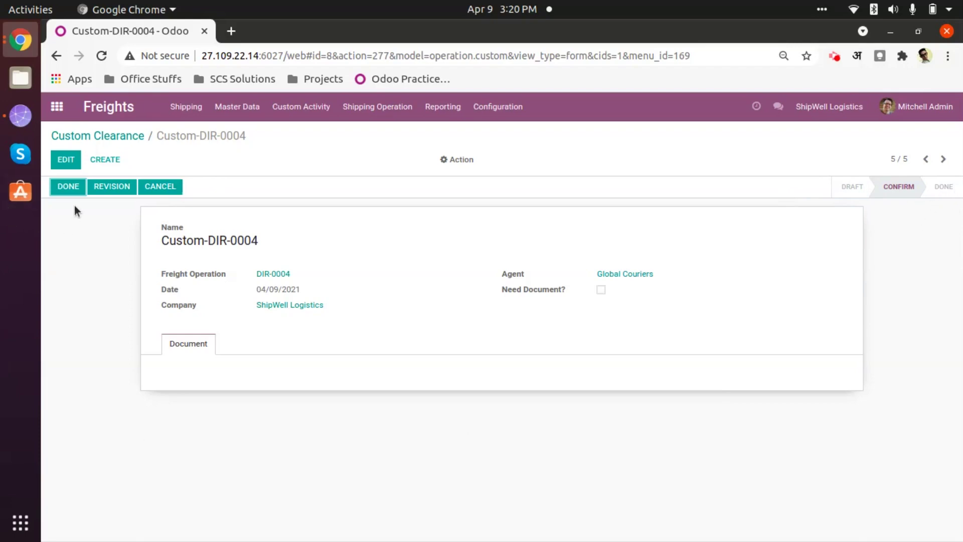
{"action": "left_click", "coordinate": [68, 187]}
Step: Reopen the newest DIR-0004 clearance from the list and submit a revision with the reason "Reasons goes here >>"
{"action": "left_click", "coordinate": [111, 136]}
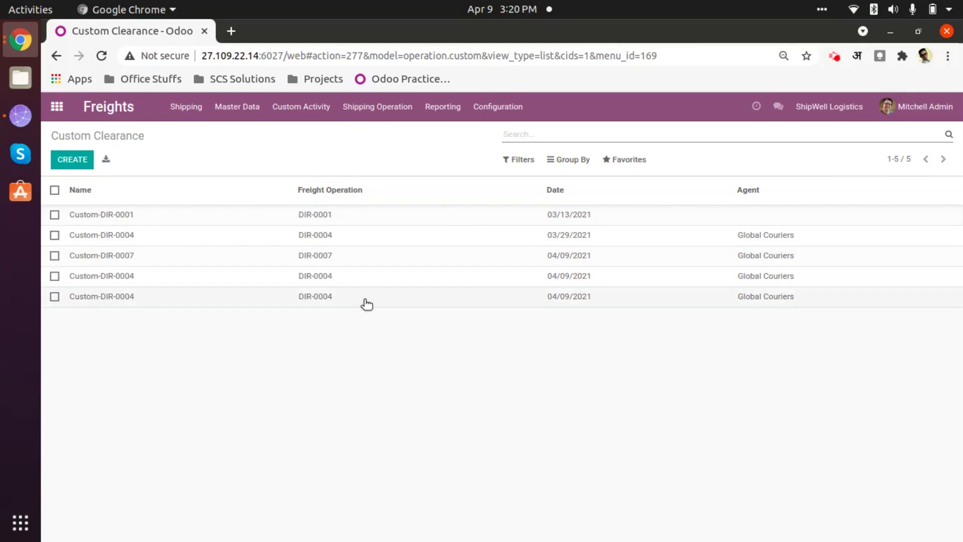
{"action": "left_click", "coordinate": [351, 297]}
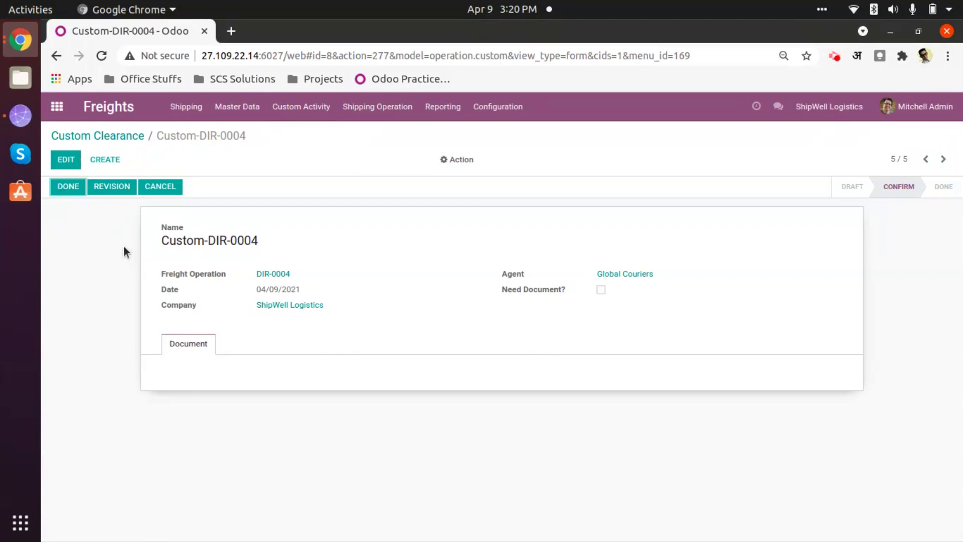
{"action": "left_click", "coordinate": [110, 188]}
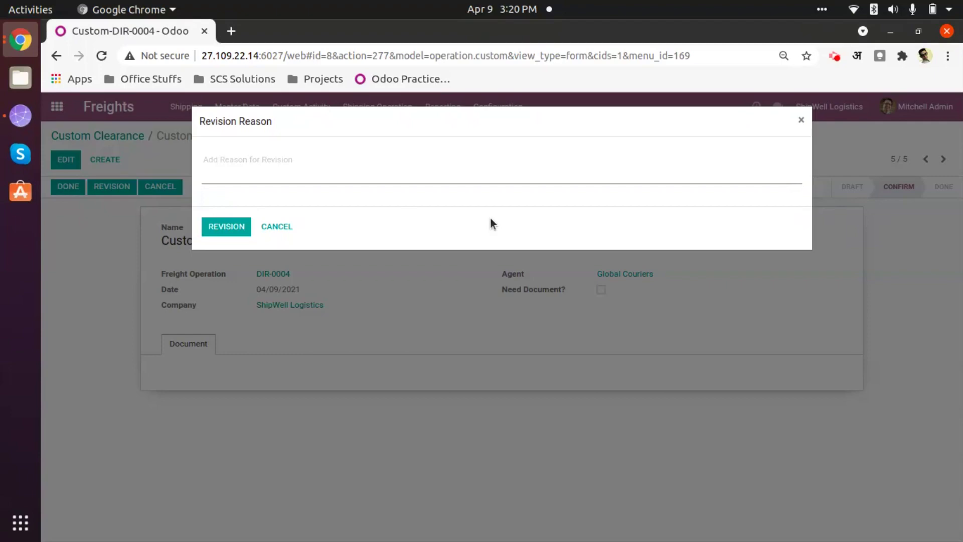
{"action": "left_click", "coordinate": [310, 170]}
{"action": "type", "text": "Reasons goes here >>"}
{"action": "left_click", "coordinate": [224, 227]}
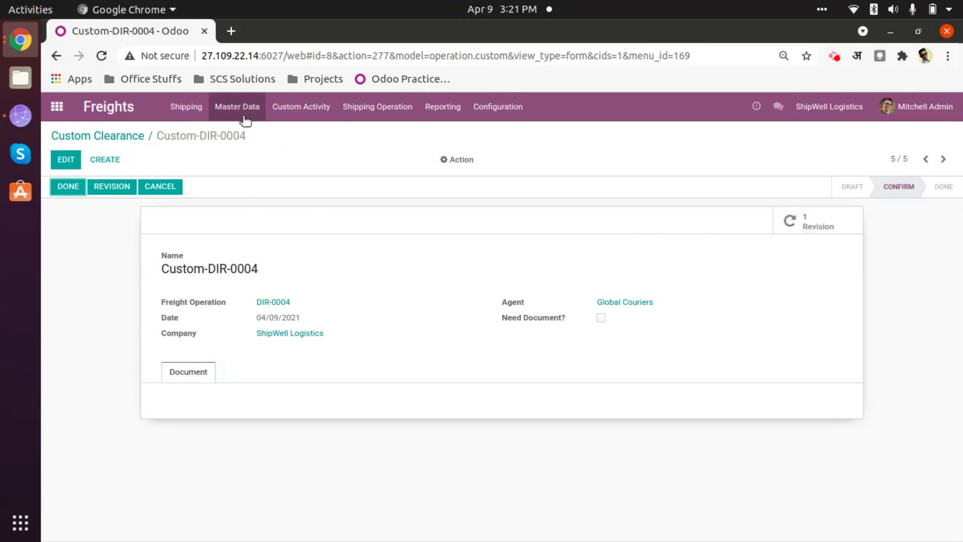
Step: Open the newest DIR-0004 custom clearance revision and review its Reason and Document details
{"action": "left_click", "coordinate": [295, 106]}
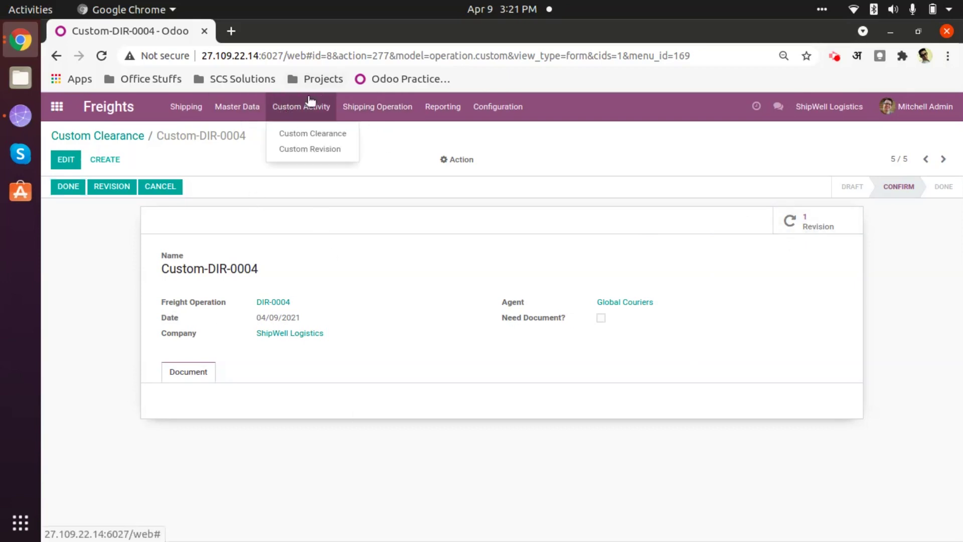
{"action": "left_click", "coordinate": [291, 152]}
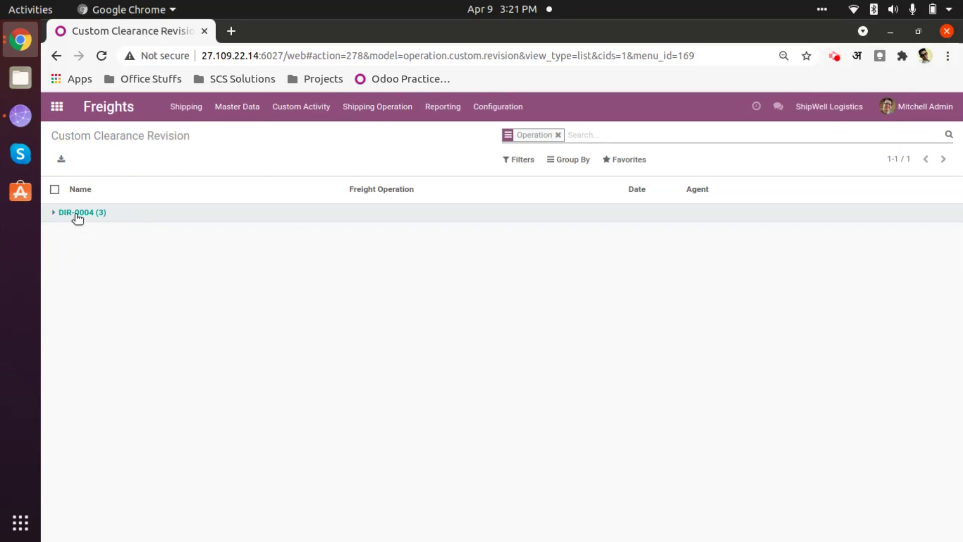
{"action": "left_click", "coordinate": [136, 217]}
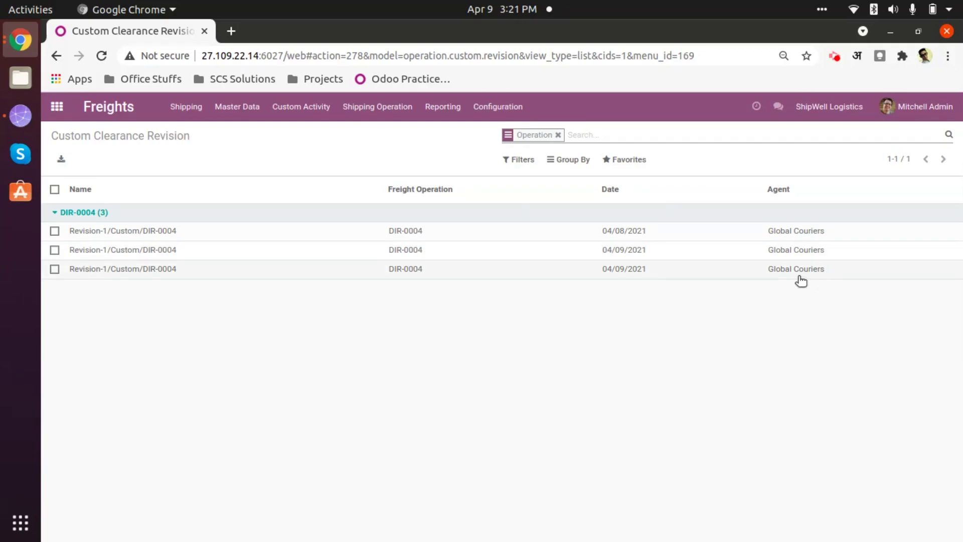
{"action": "left_click", "coordinate": [356, 272]}
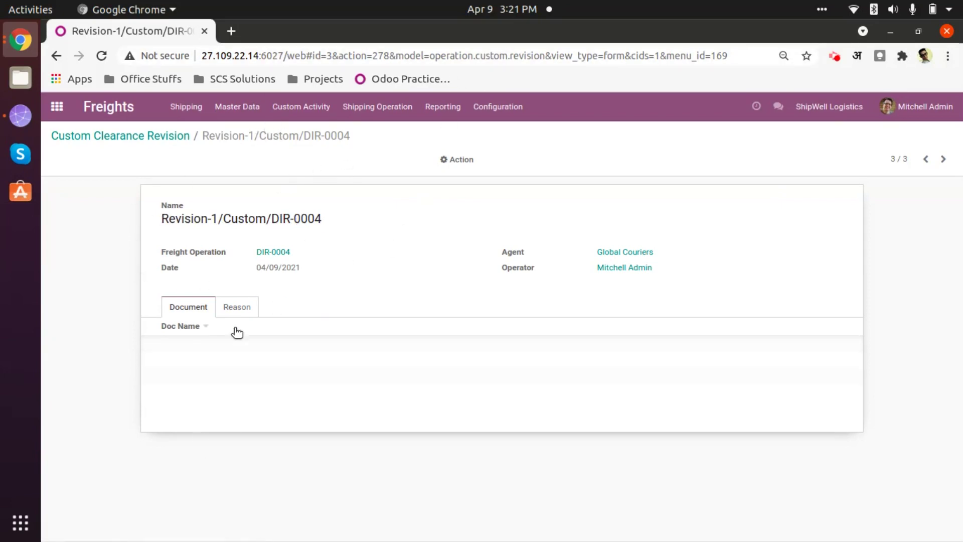
{"action": "left_click", "coordinate": [237, 304]}
{"action": "left_click", "coordinate": [188, 305]}
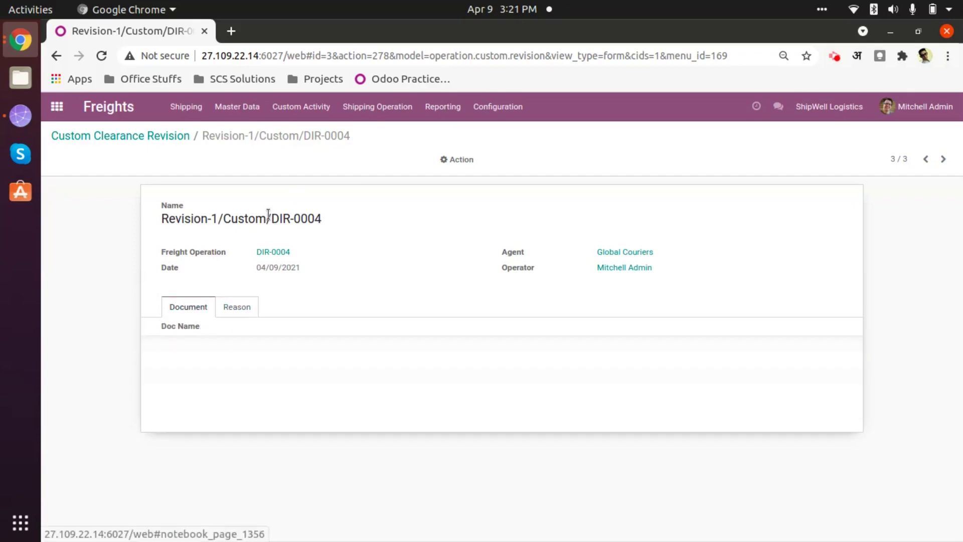
Step: Reopen the newest DIR-0004 custom clearance, mark it as done, and return to the clearance list
{"action": "left_click", "coordinate": [298, 111]}
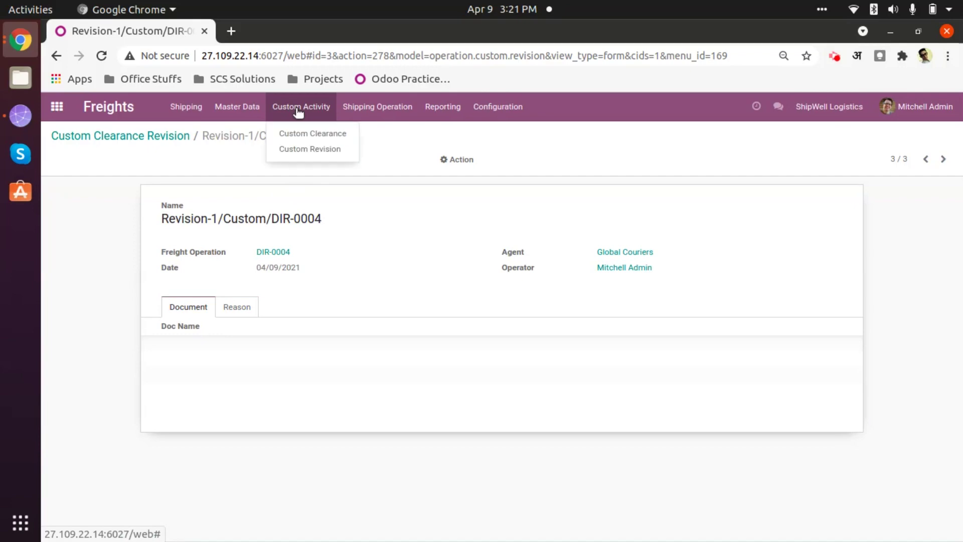
{"action": "left_click", "coordinate": [303, 135]}
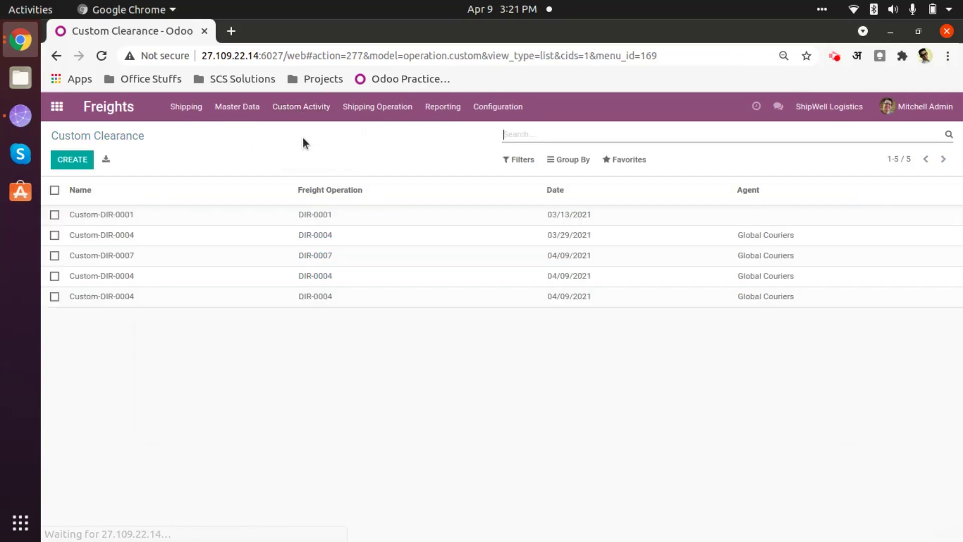
{"action": "left_click", "coordinate": [403, 301]}
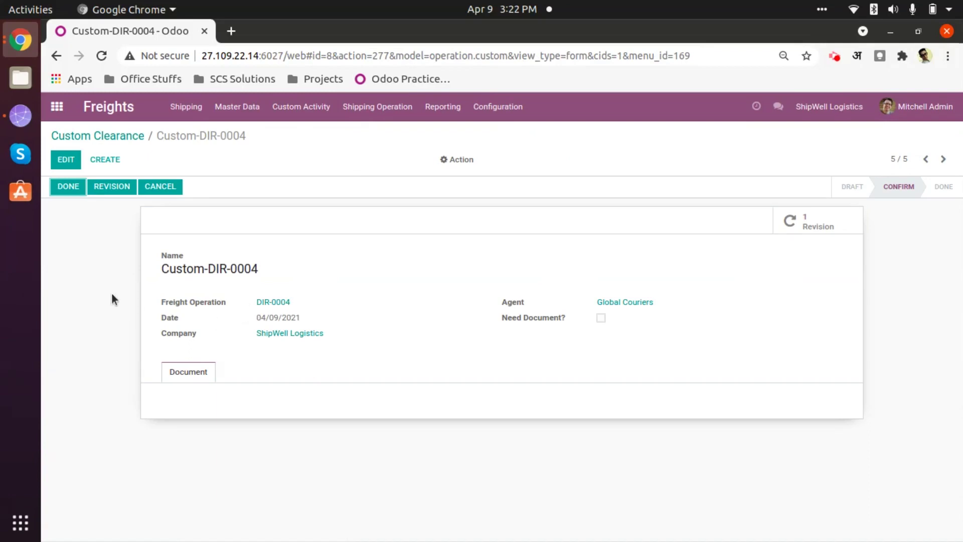
{"action": "left_click", "coordinate": [69, 188]}
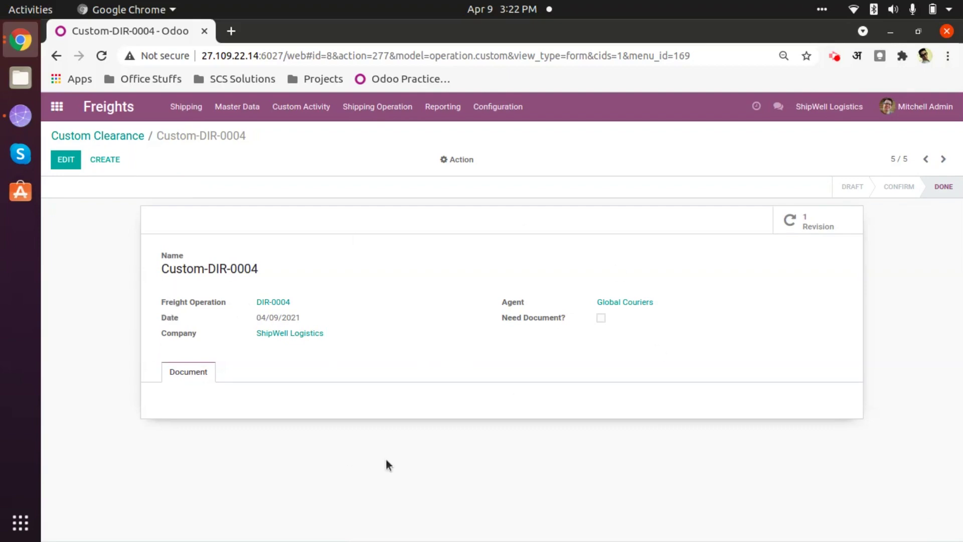
{"action": "left_click", "coordinate": [115, 134]}
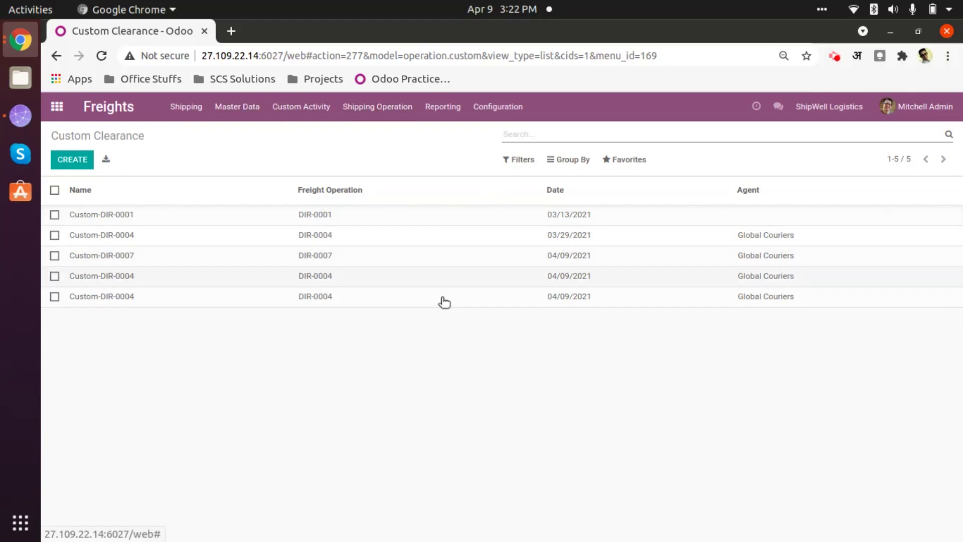
Step: Open the Shipping Invoice/Bill Analysis report
{"action": "left_click", "coordinate": [307, 113]}
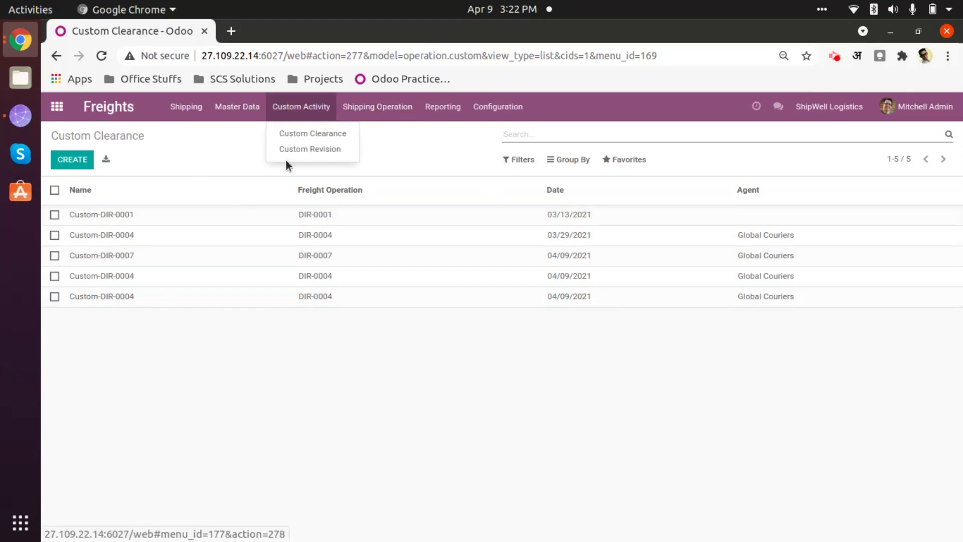
{"action": "left_click", "coordinate": [404, 161]}
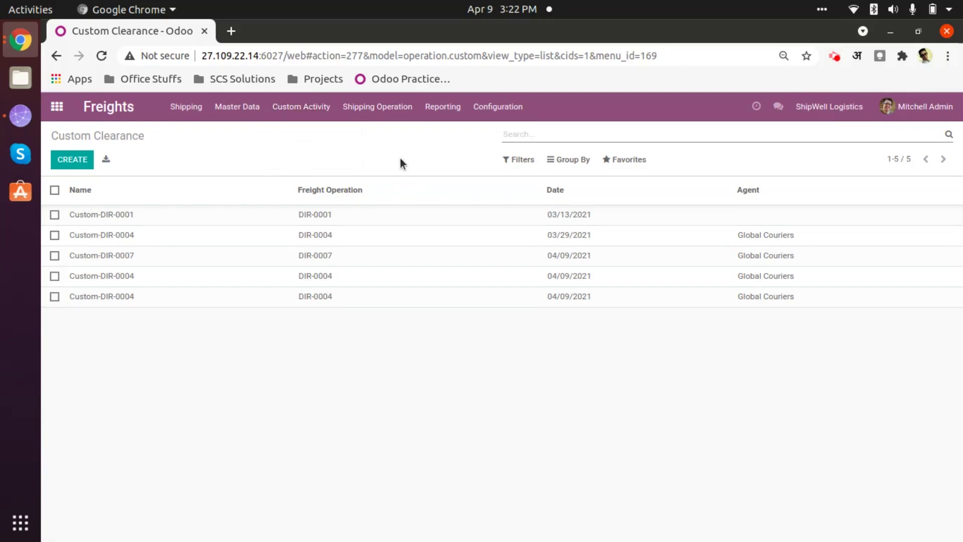
{"action": "left_click", "coordinate": [443, 106]}
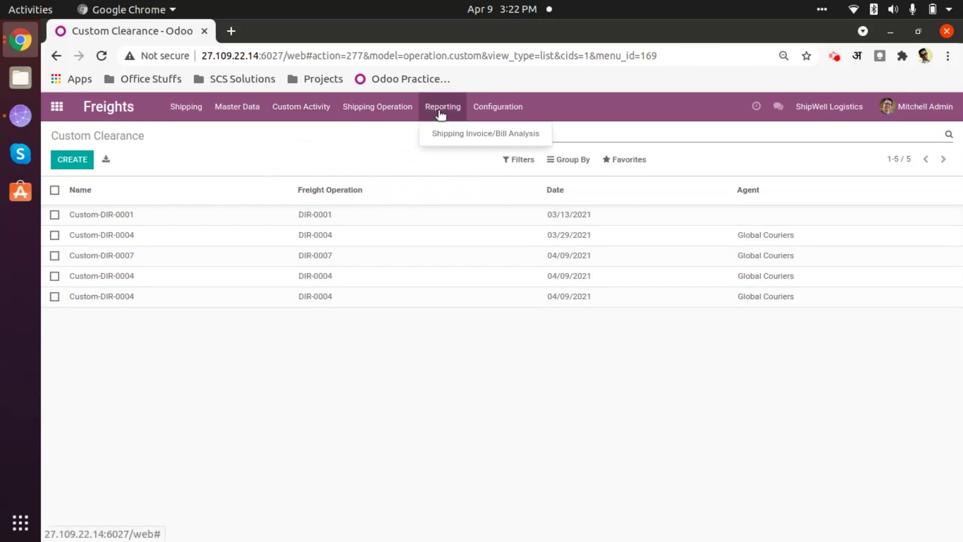
{"action": "left_click", "coordinate": [442, 132]}
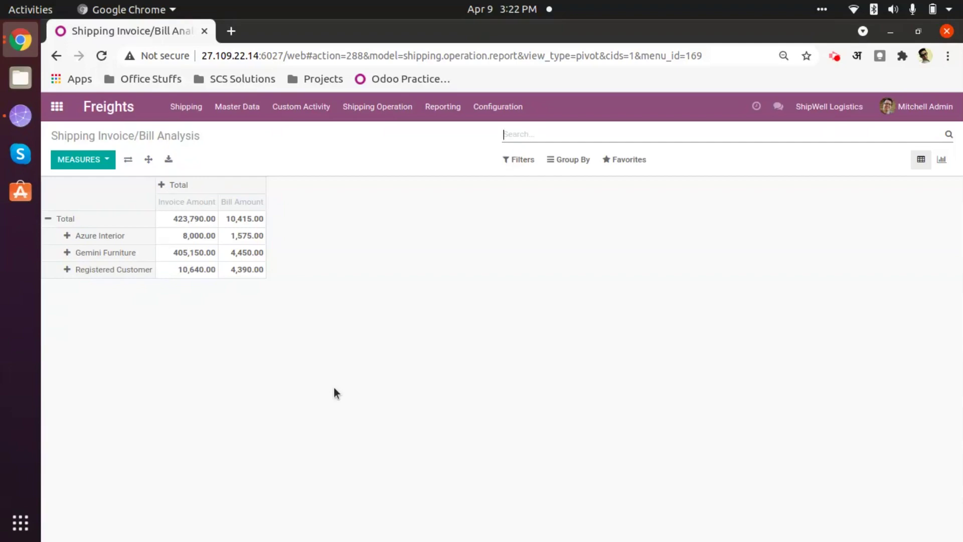
{"action": "left_click", "coordinate": [443, 107]}
{"action": "left_click", "coordinate": [437, 142]}
Step: Collapse the customer rows of the pivot table into the total row and check the row grouping options
{"action": "left_click", "coordinate": [152, 160]}
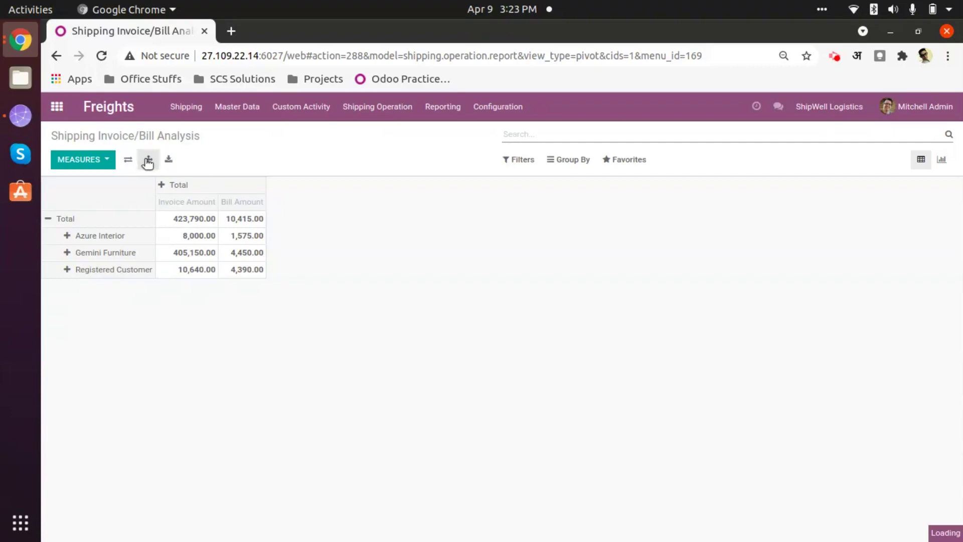
{"action": "left_click", "coordinate": [48, 218]}
{"action": "left_click", "coordinate": [48, 219]}
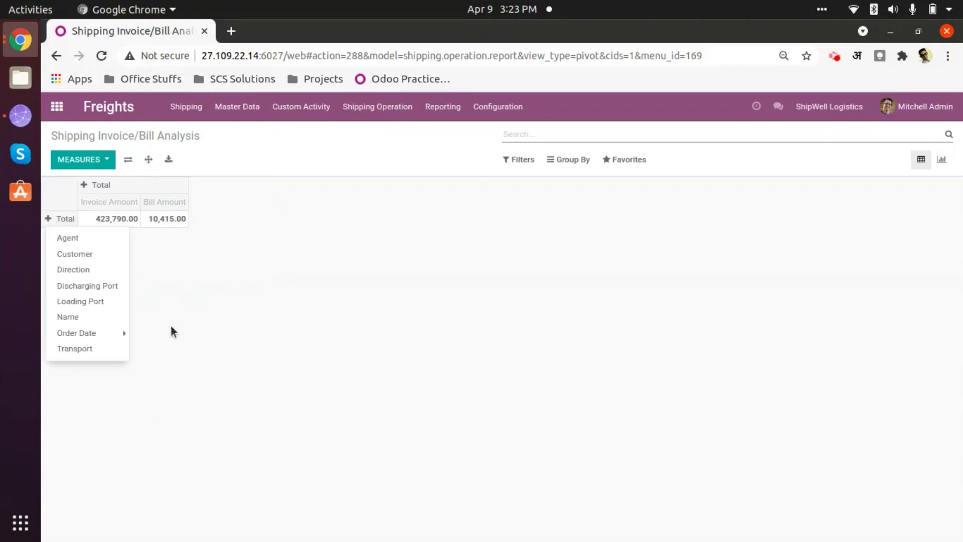
{"action": "left_click", "coordinate": [221, 326]}
{"action": "left_click", "coordinate": [143, 161]}
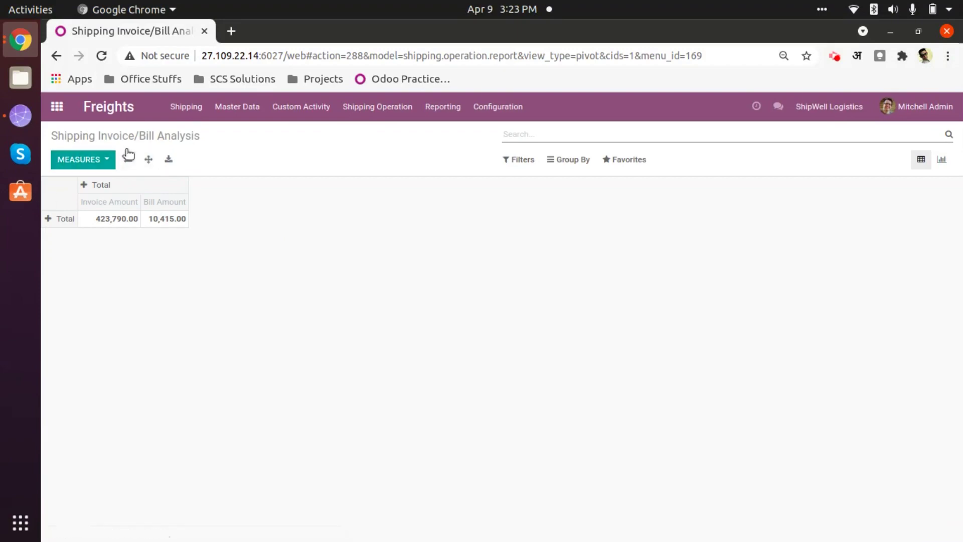
{"action": "left_click", "coordinate": [62, 218]}
{"action": "left_click", "coordinate": [64, 219]}
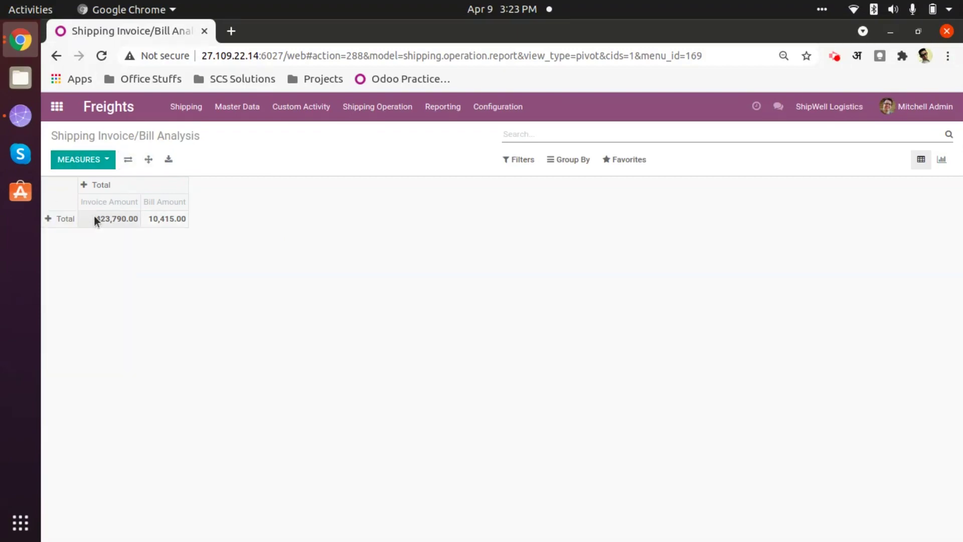
Step: Look through the fields available for grouping the pivot table's total column without applying any
{"action": "left_click", "coordinate": [85, 185]}
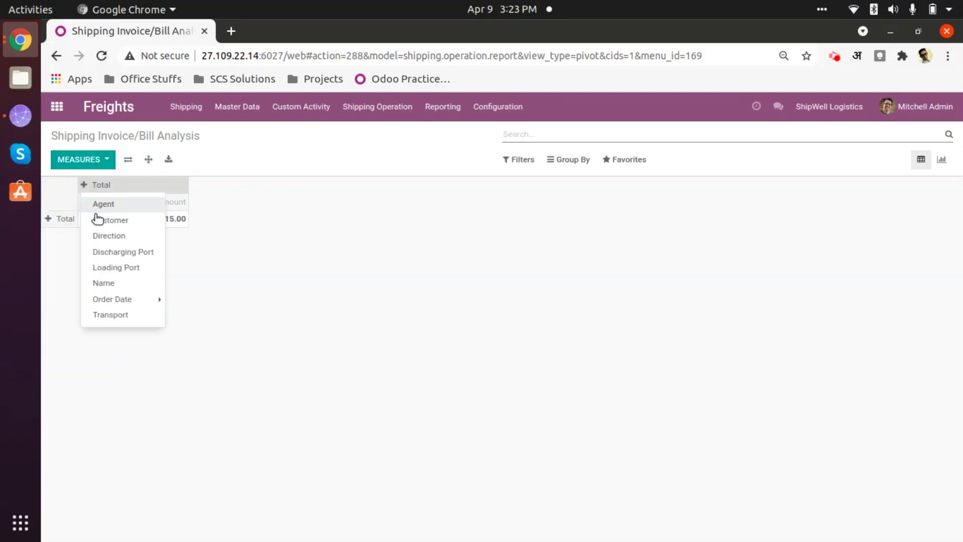
{"action": "left_click", "coordinate": [55, 197]}
{"action": "left_click", "coordinate": [85, 185]}
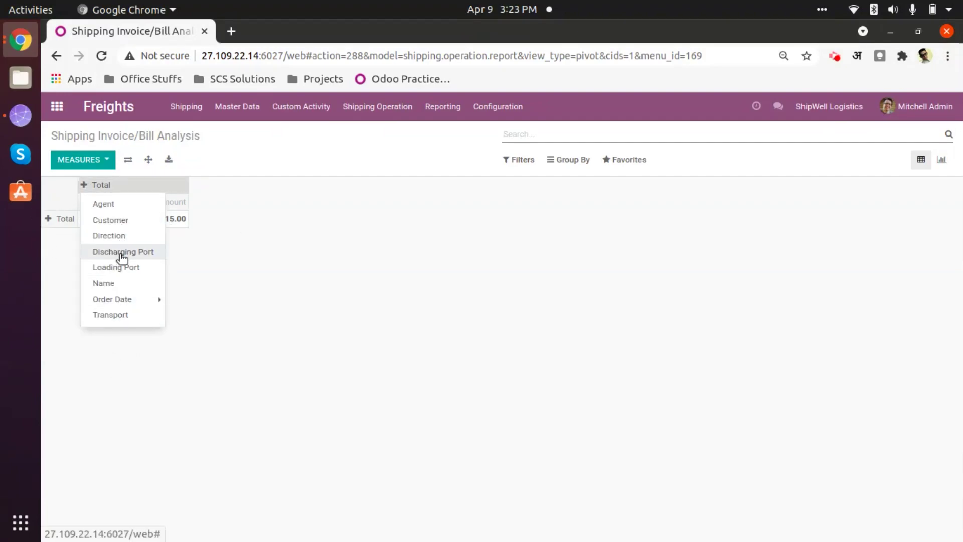
{"action": "left_click", "coordinate": [150, 183]}
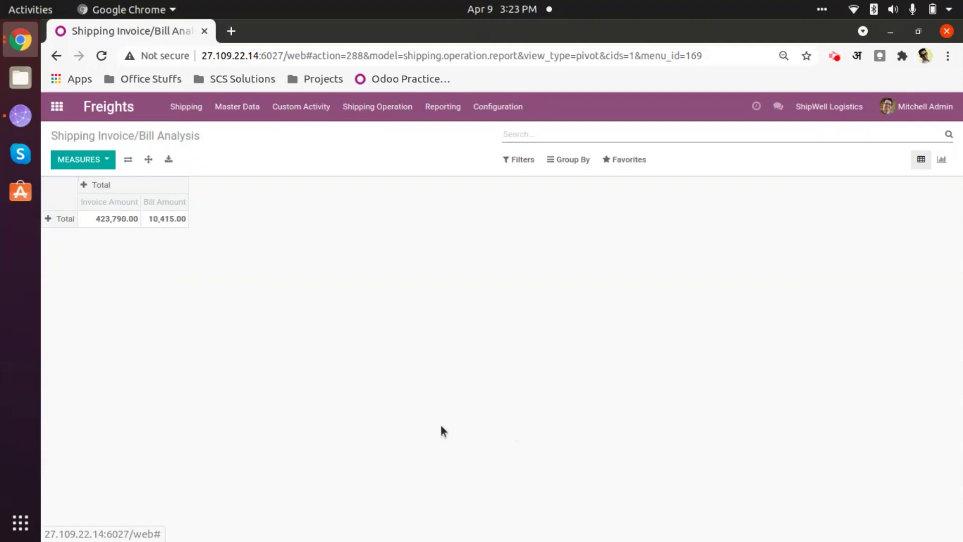
{"action": "left_click", "coordinate": [86, 185]}
{"action": "left_click", "coordinate": [377, 287]}
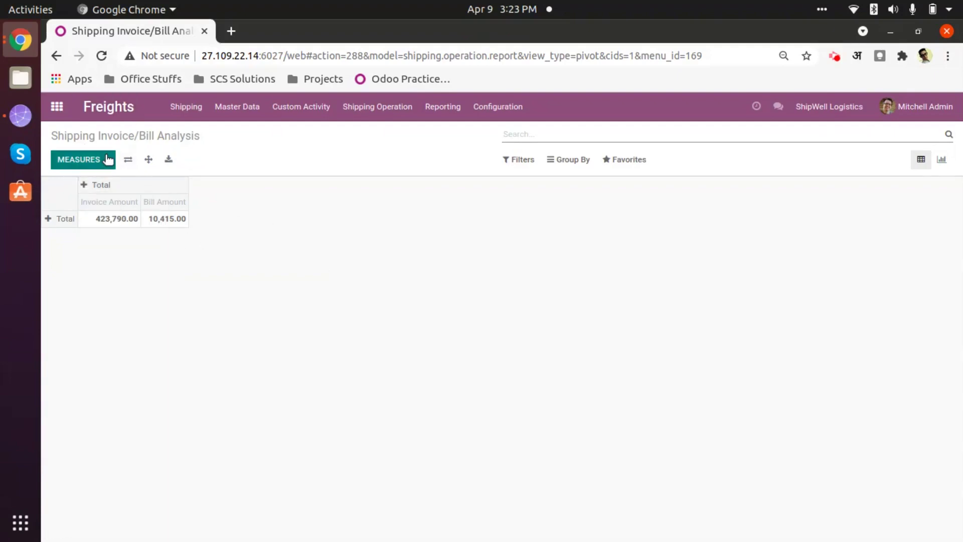
Step: Check which measures are available for the pivot table, leaving the selection as it is
{"action": "left_click", "coordinate": [83, 160]}
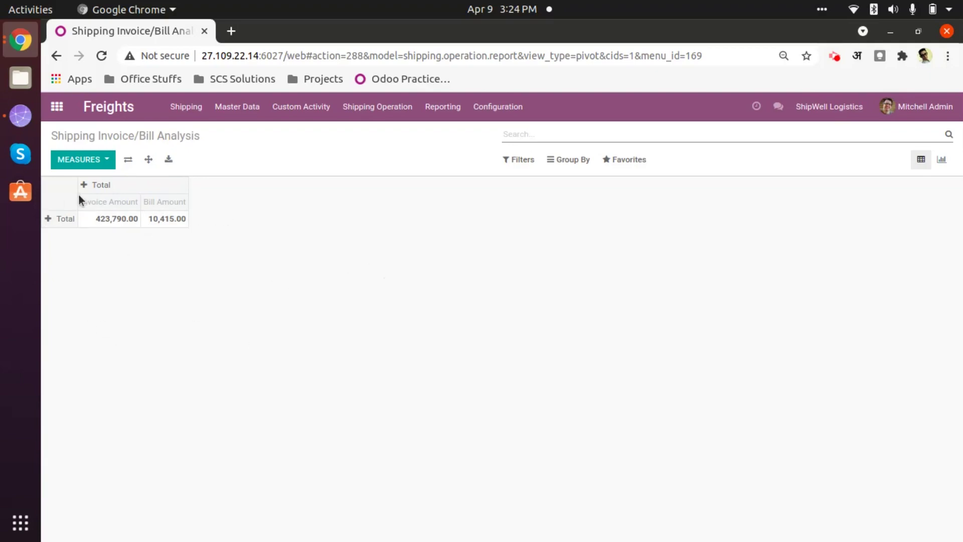
{"action": "left_click", "coordinate": [82, 165]}
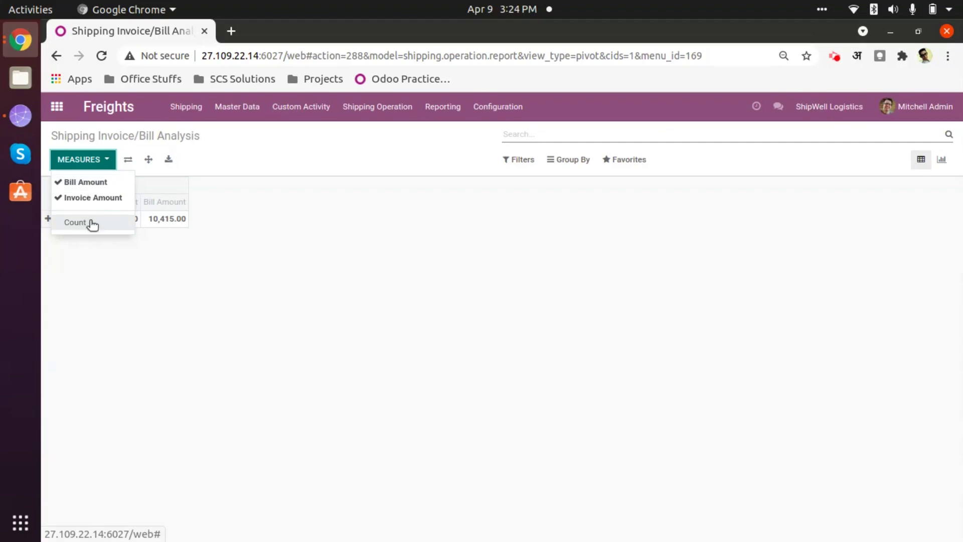
{"action": "left_click", "coordinate": [457, 314]}
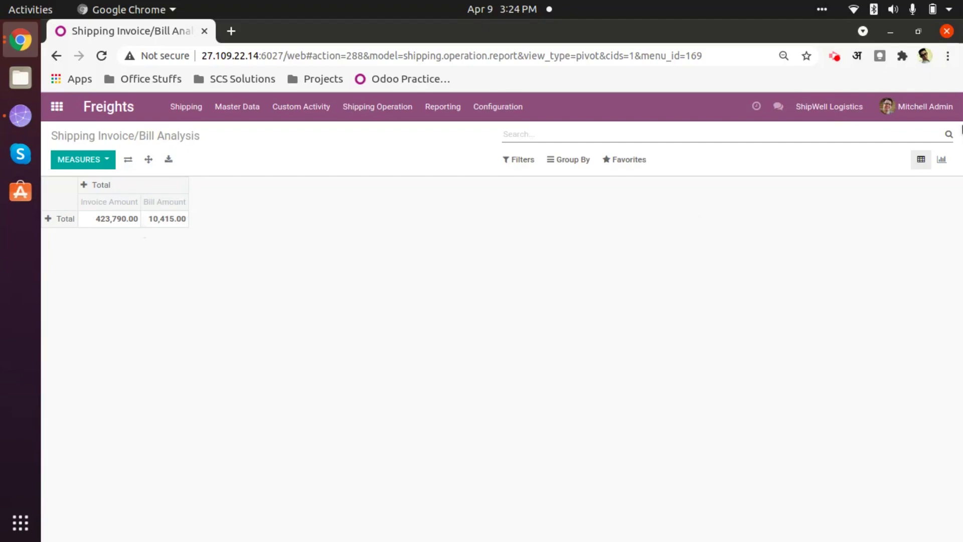
Step: Show the analysis as a graph and compare its pie, line and bar charts, ending on the line chart
{"action": "left_click", "coordinate": [942, 160]}
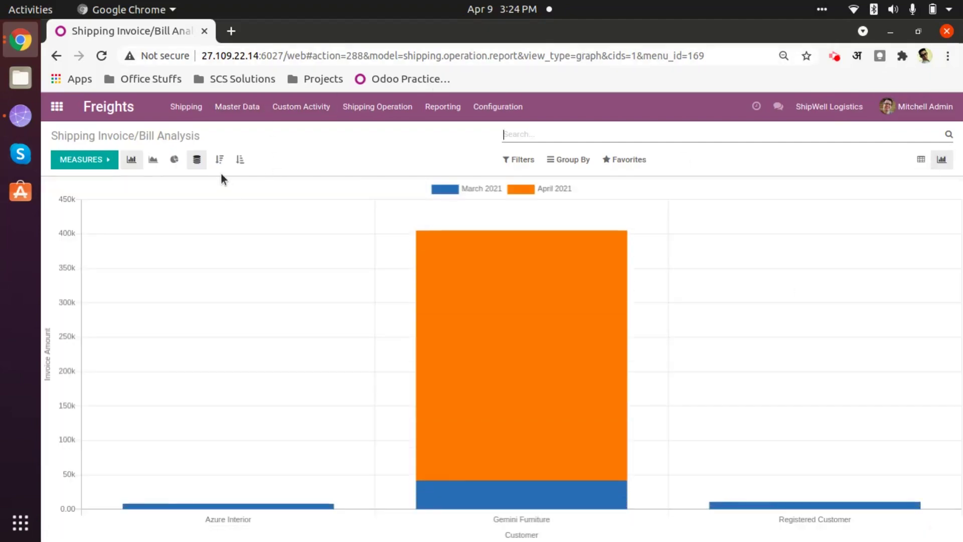
{"action": "left_click", "coordinate": [175, 160]}
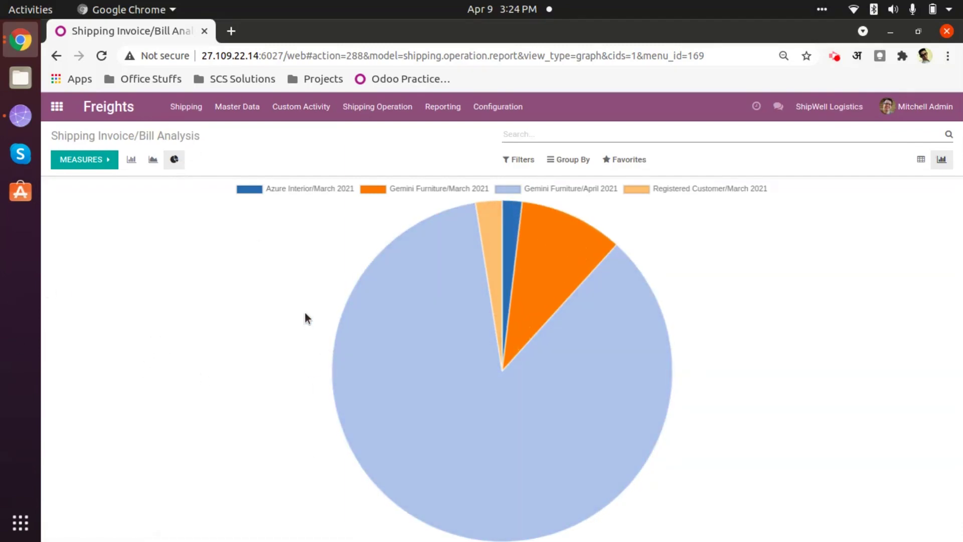
{"action": "mouse_move", "coordinate": [390, 521]}
{"action": "left_click", "coordinate": [153, 161]}
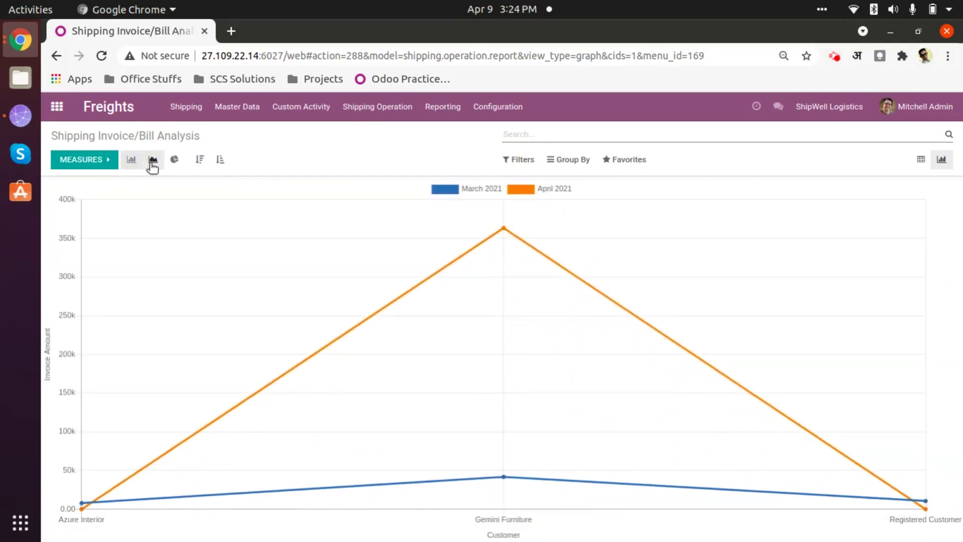
{"action": "left_click", "coordinate": [131, 161]}
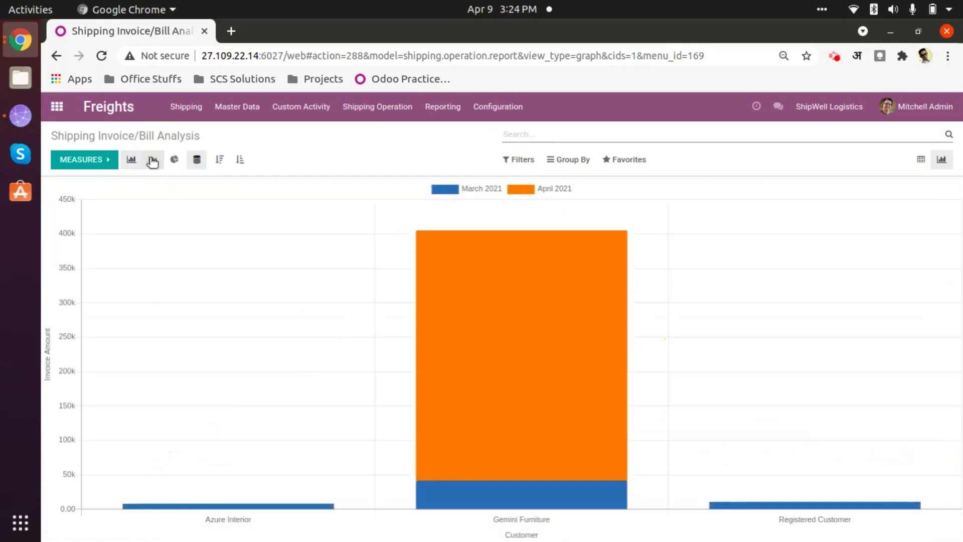
{"action": "left_click", "coordinate": [153, 160]}
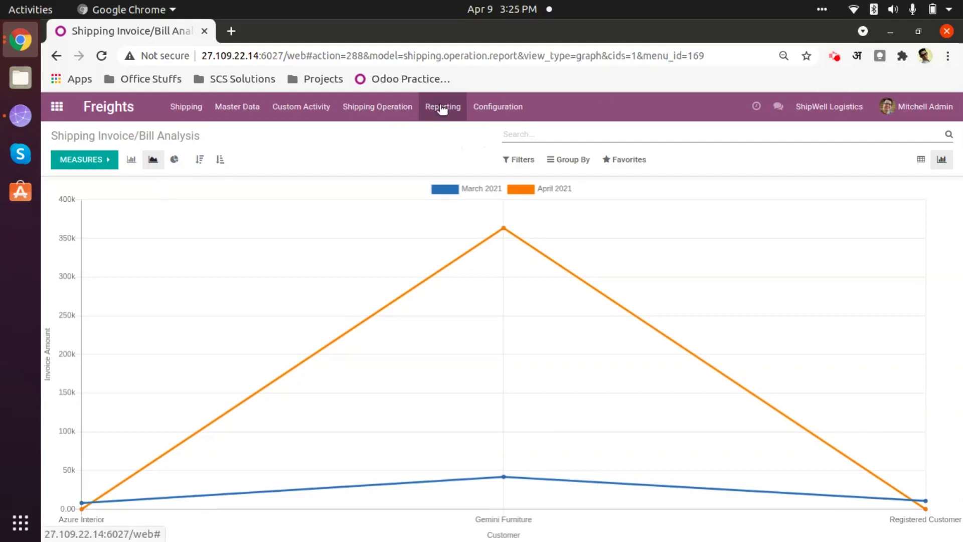
Step: Set the graph's measure to Bill Amount and display it as a pie chart
{"action": "left_click", "coordinate": [82, 160]}
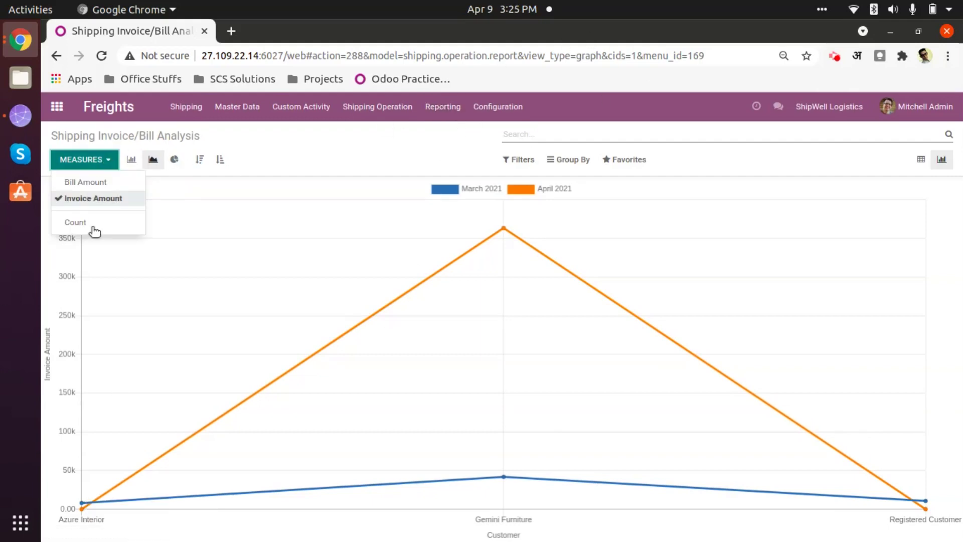
{"action": "left_click", "coordinate": [80, 182]}
{"action": "left_click", "coordinate": [289, 163]}
{"action": "left_click", "coordinate": [174, 159]}
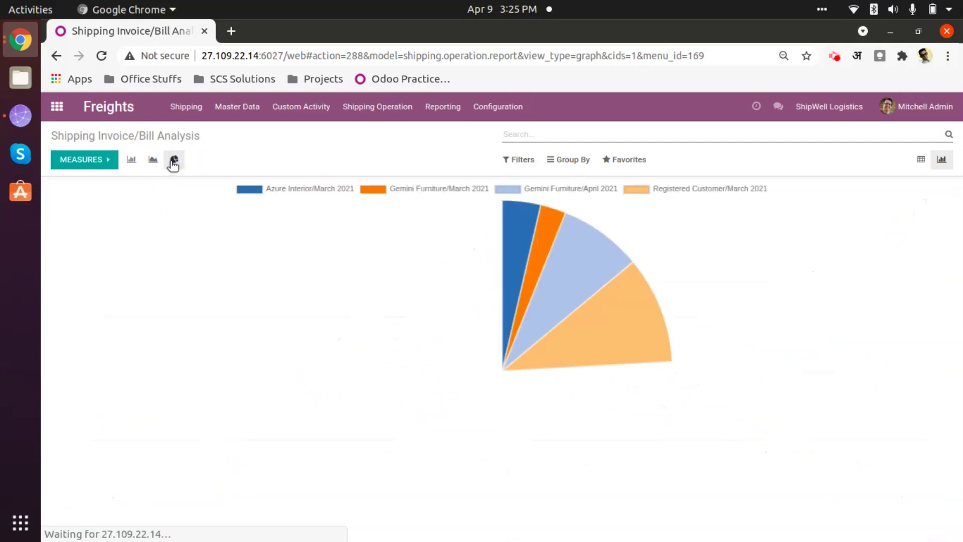
Step: Switch the graph's measure to Invoice Amount and back to Bill Amount, and display it as a line chart
{"action": "left_click", "coordinate": [97, 160]}
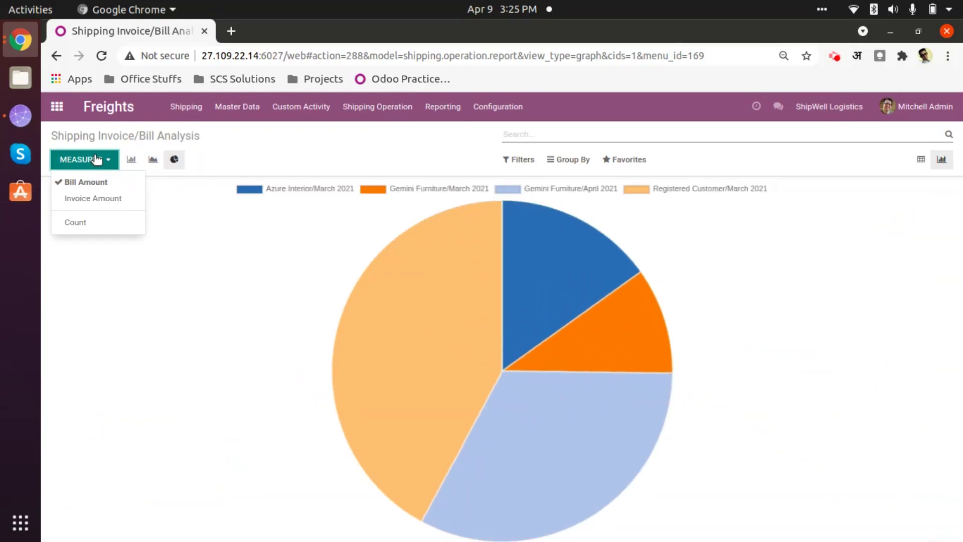
{"action": "left_click", "coordinate": [91, 198]}
{"action": "left_click", "coordinate": [91, 183]}
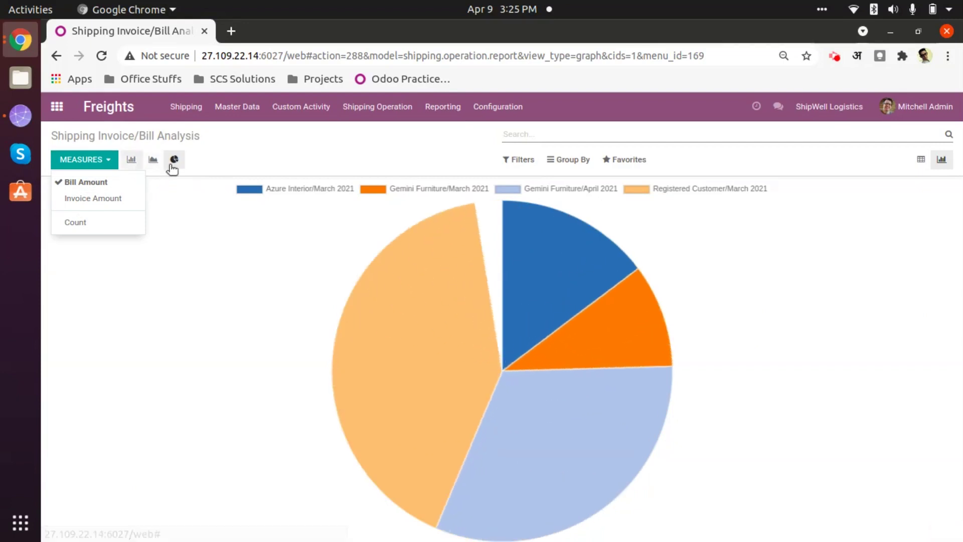
{"action": "left_click", "coordinate": [153, 160]}
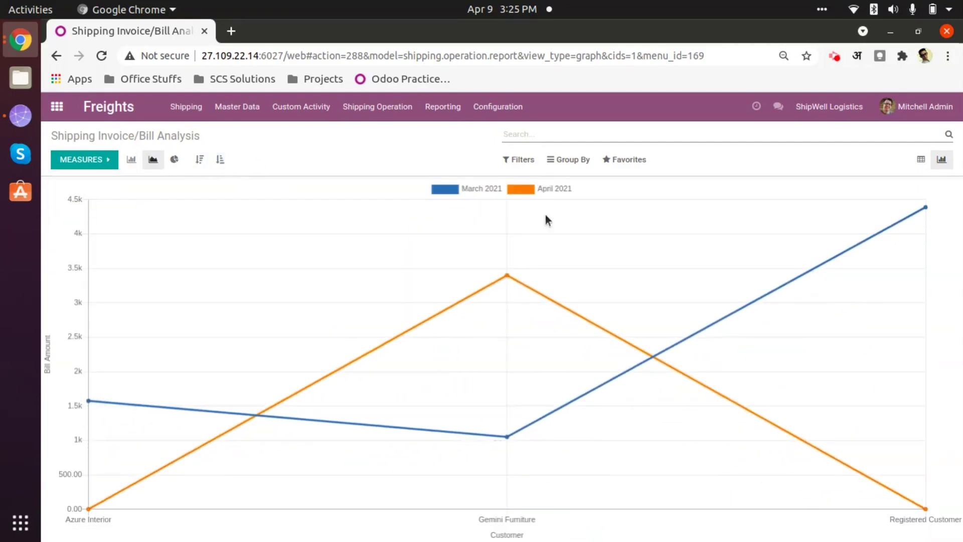
Step: Leave the Shipping Invoice/Bill Analysis report and reopen the Freights app on its Direct Shipping list
{"action": "mouse_move", "coordinate": [203, 411]}
{"action": "left_click", "coordinate": [461, 111]}
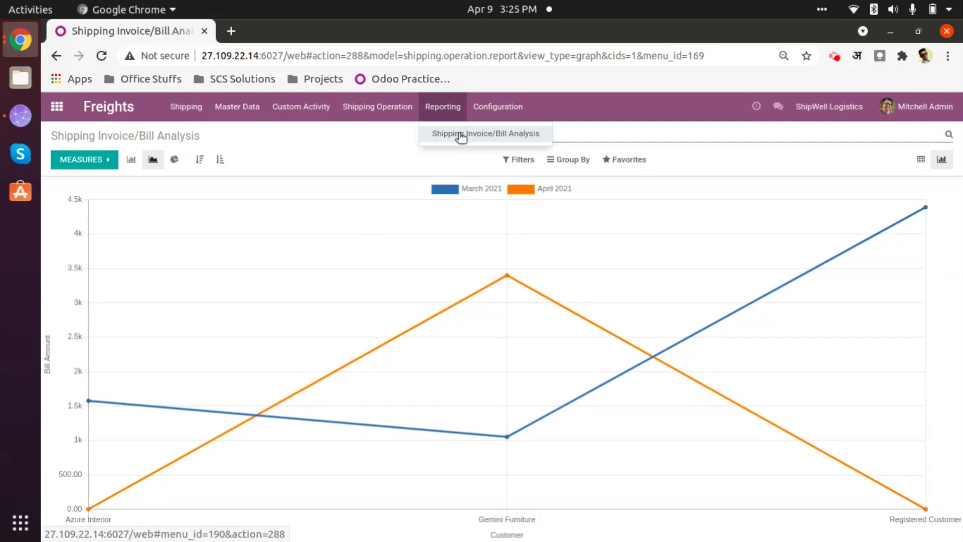
{"action": "left_click", "coordinate": [460, 135]}
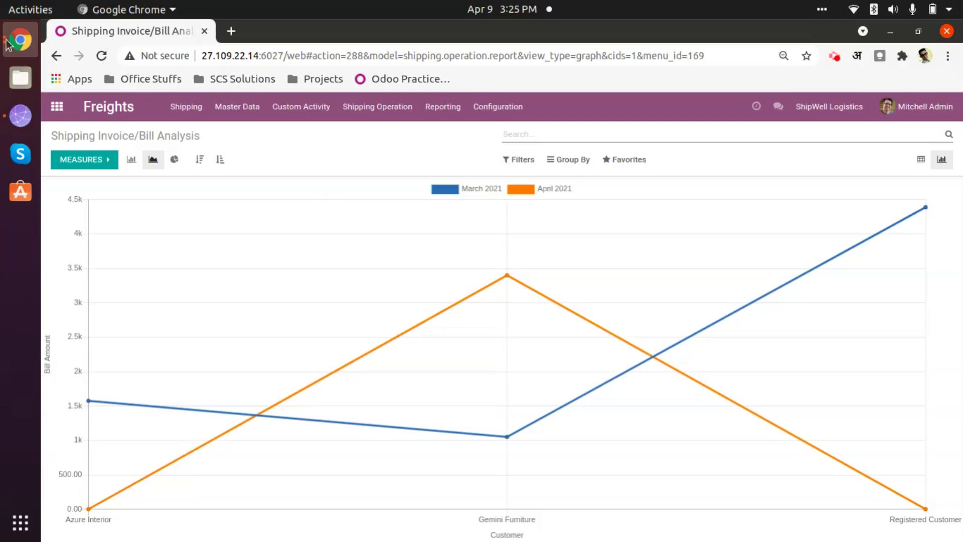
{"action": "left_click", "coordinate": [56, 106]}
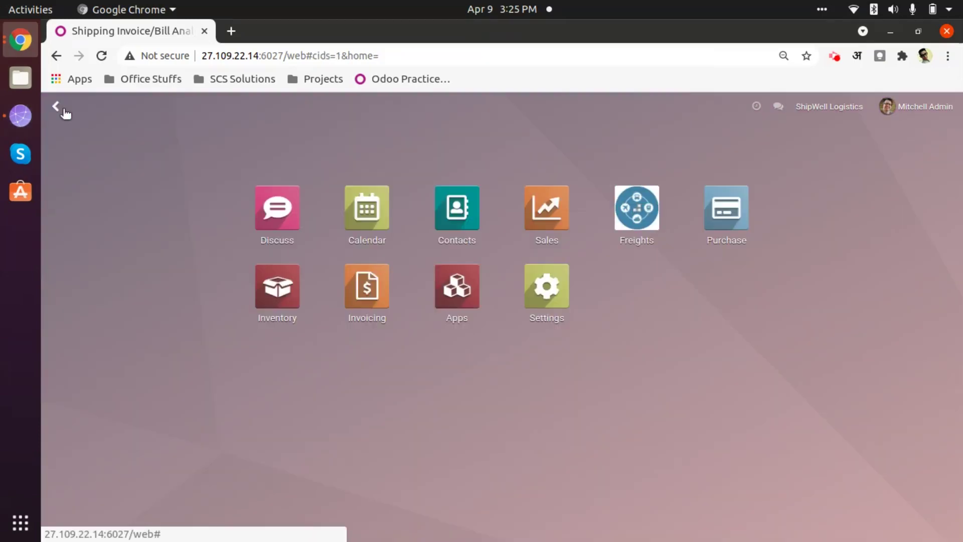
{"action": "left_click", "coordinate": [637, 206]}
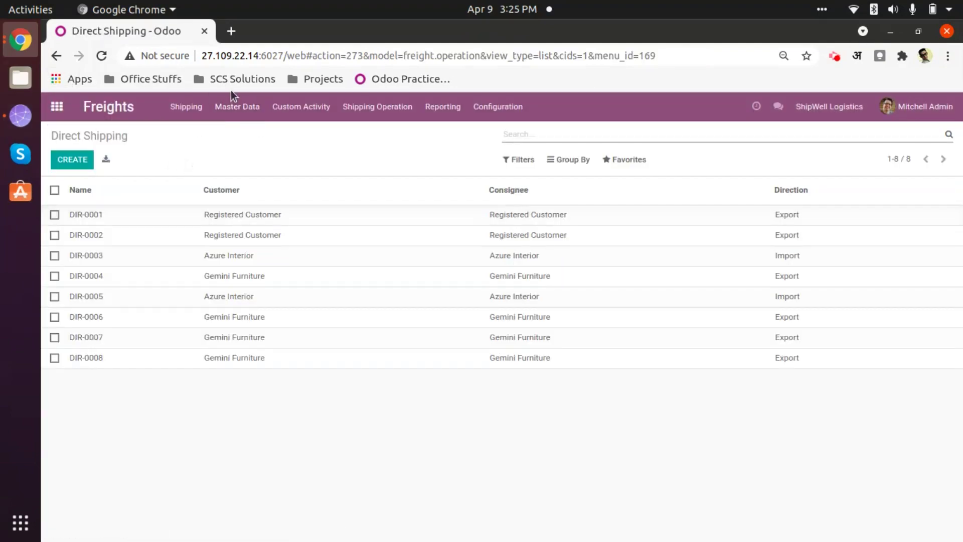
{"action": "left_click", "coordinate": [499, 106]}
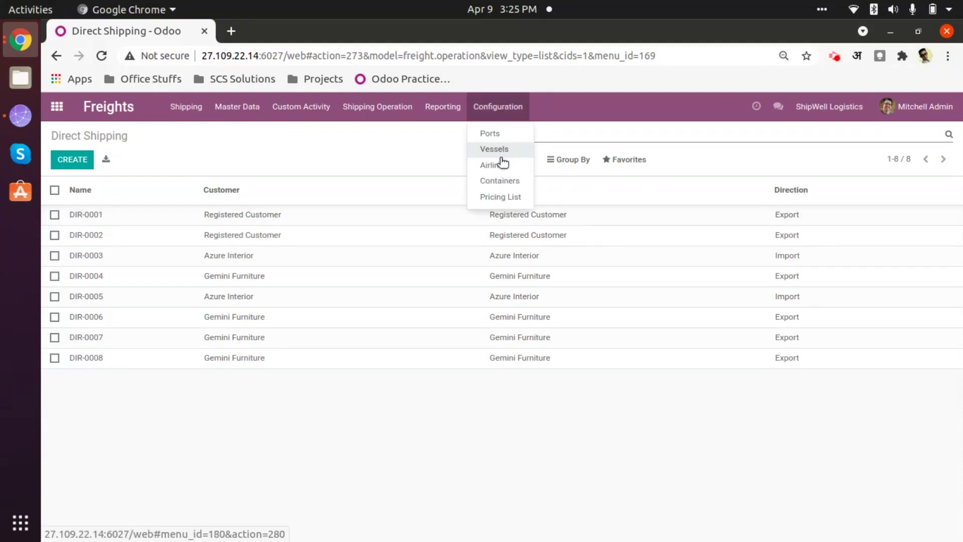
{"action": "left_click", "coordinate": [353, 161]}
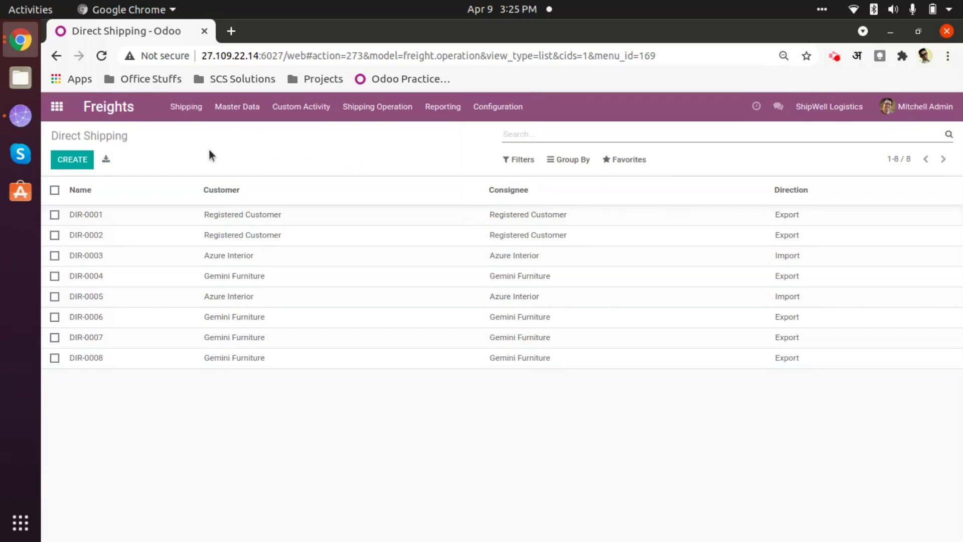
{"action": "left_click", "coordinate": [236, 113]}
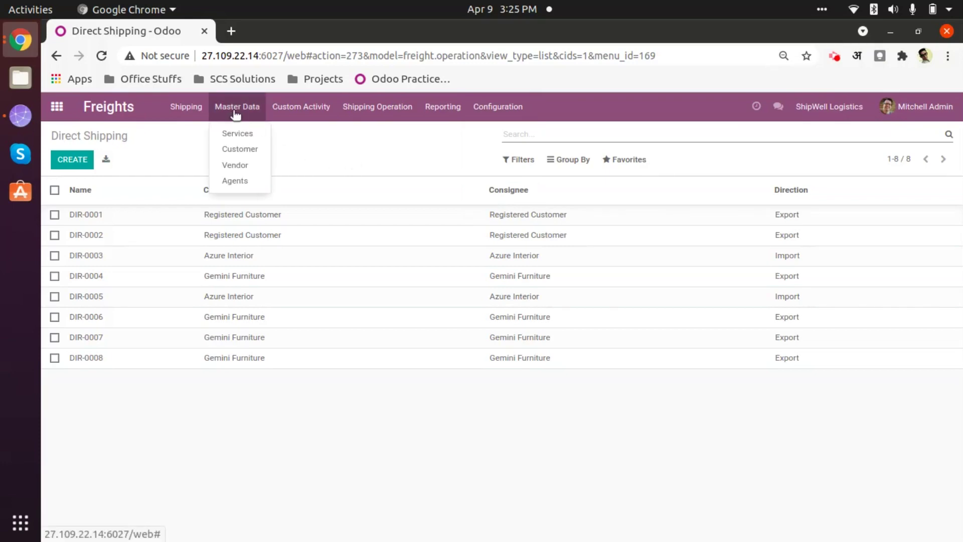
{"action": "left_click", "coordinate": [310, 150]}
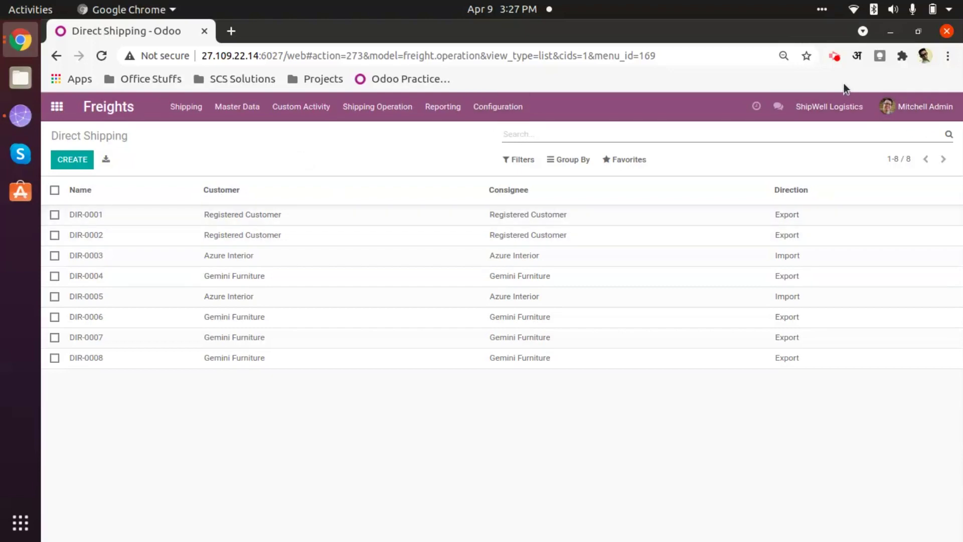
{"action": "left_click", "coordinate": [835, 55]}
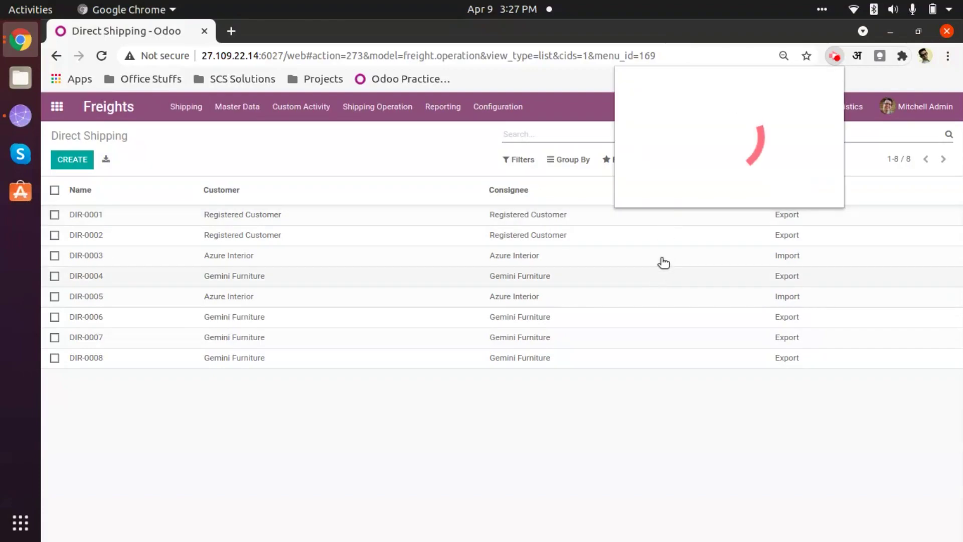